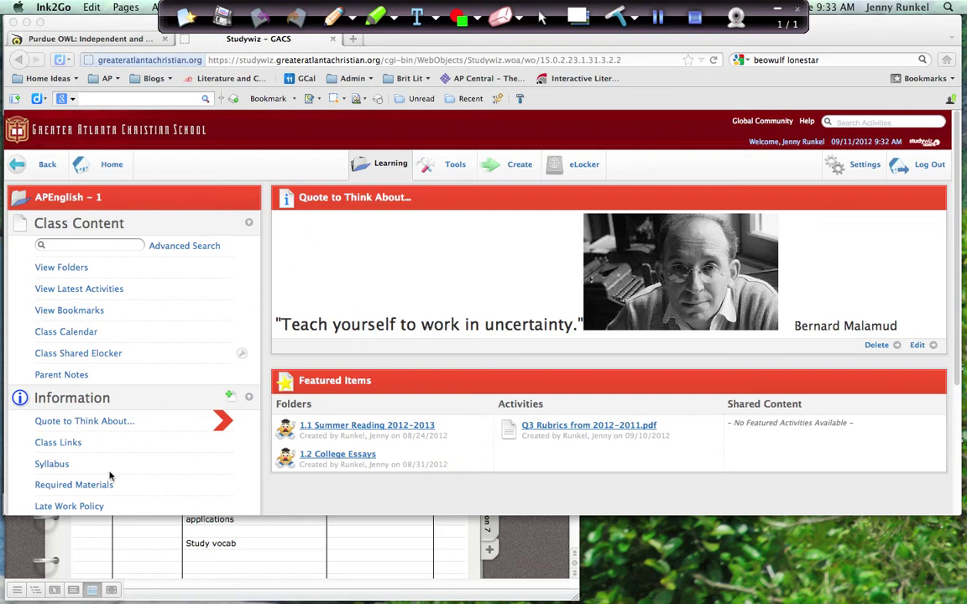
Step: Open the etextbook site from the class links and view the registration form for entering an activation code
left_click(55, 447)
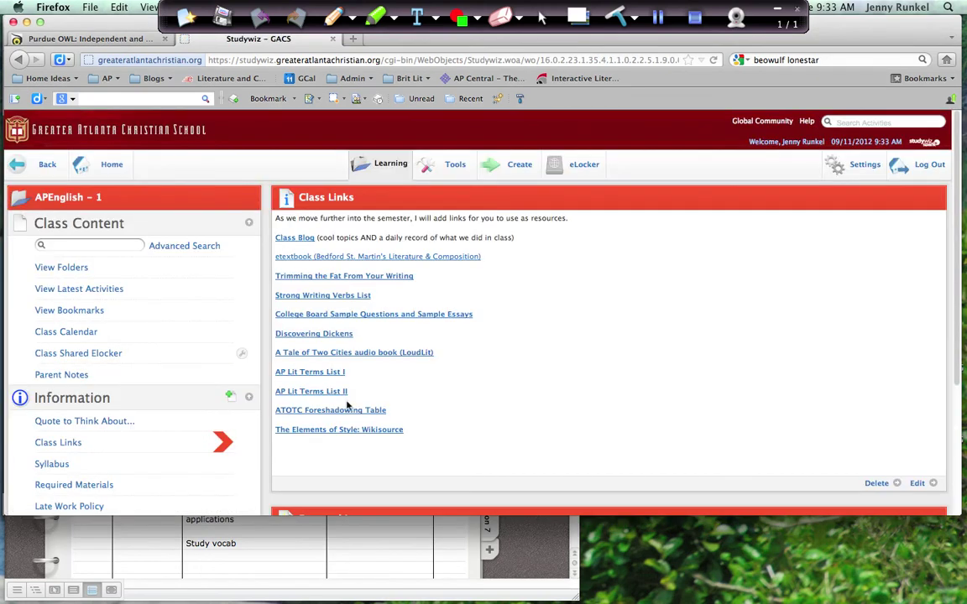
left_click(329, 259)
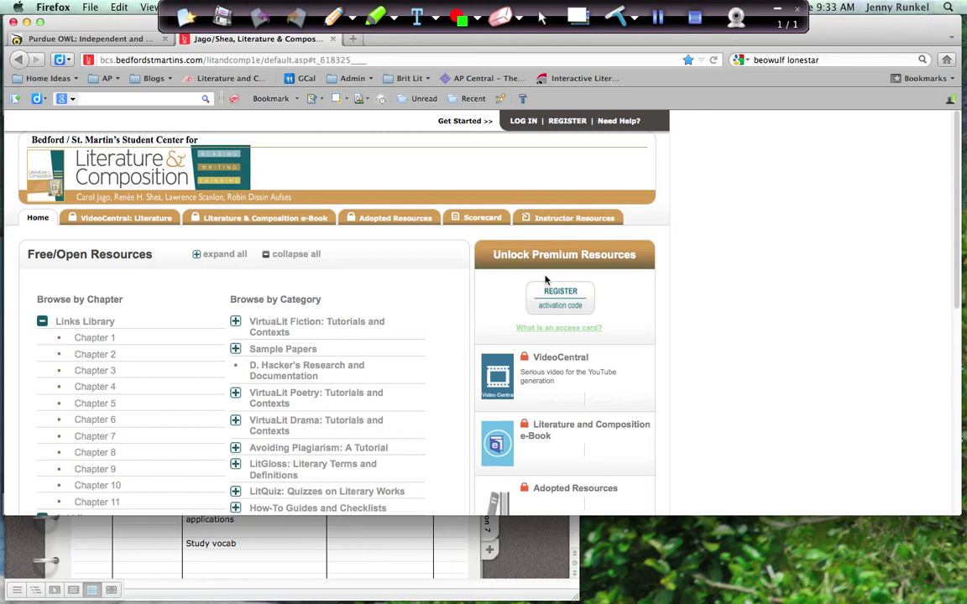
left_click(559, 303)
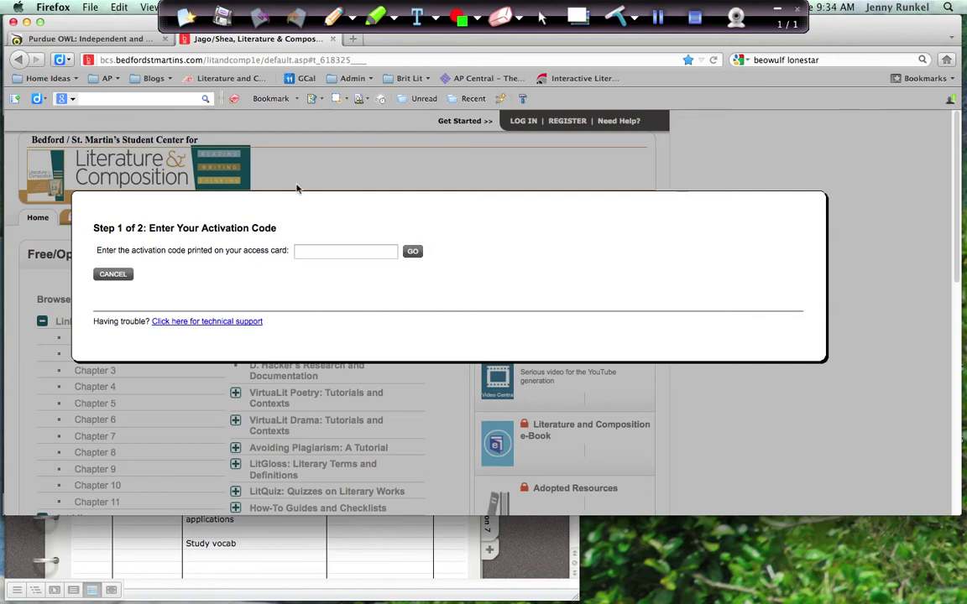
left_click(113, 273)
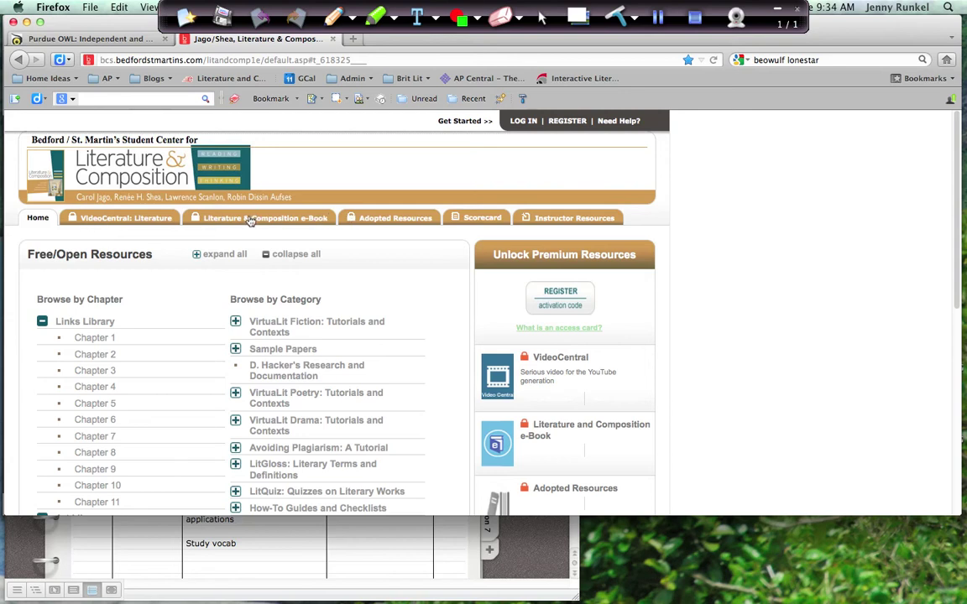
Step: Open the bookmarked Literature and Composition e-book, browse chapter 1's sections and return to the "Thinking about Literature" introduction
left_click(225, 78)
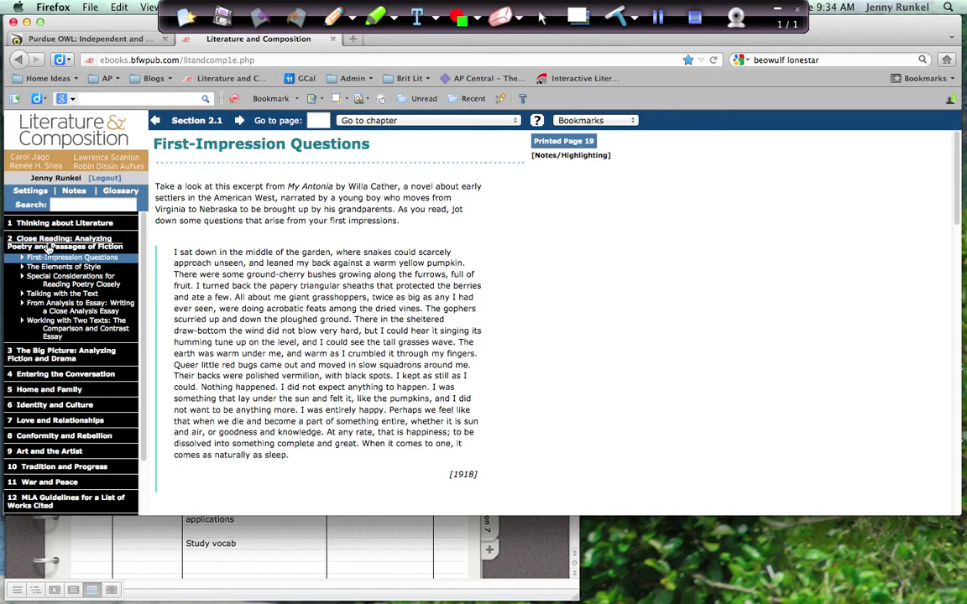
left_click(74, 225)
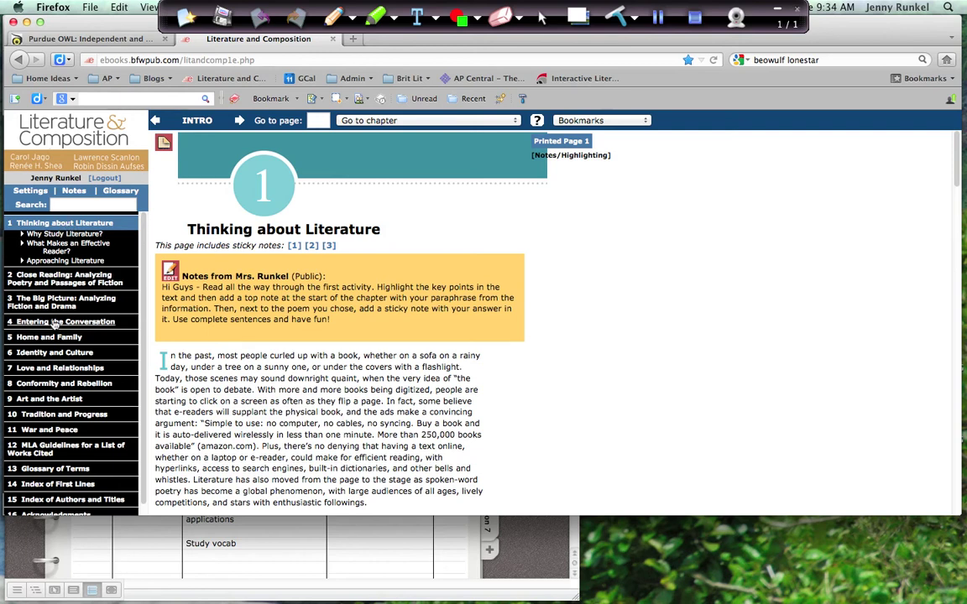
left_click(33, 238)
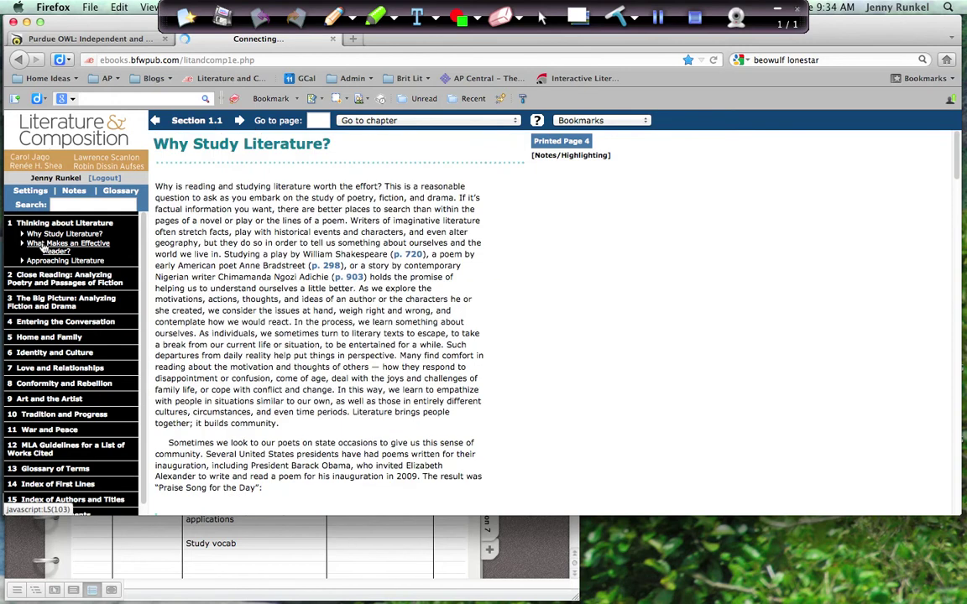
left_click(42, 243)
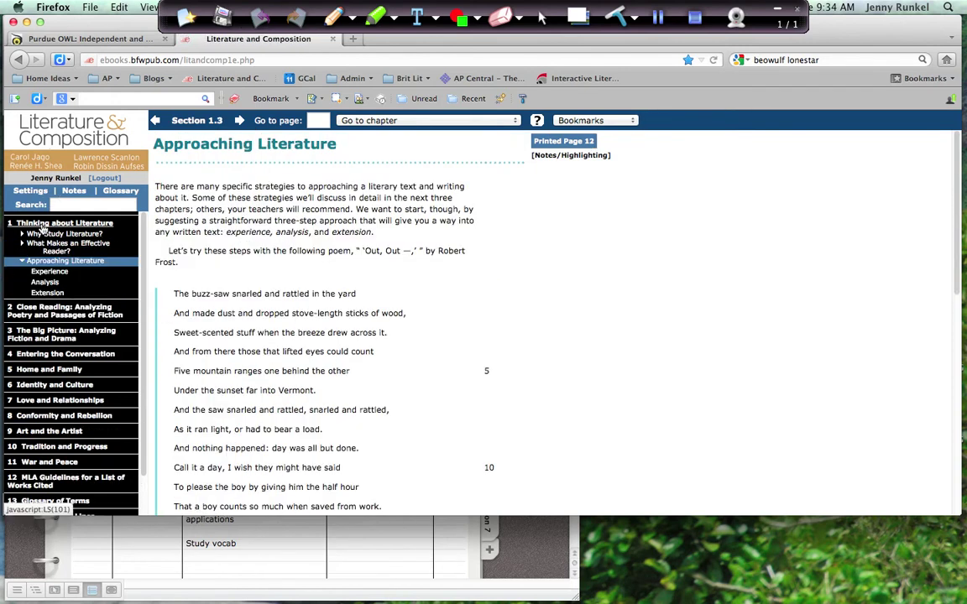
left_click(42, 225)
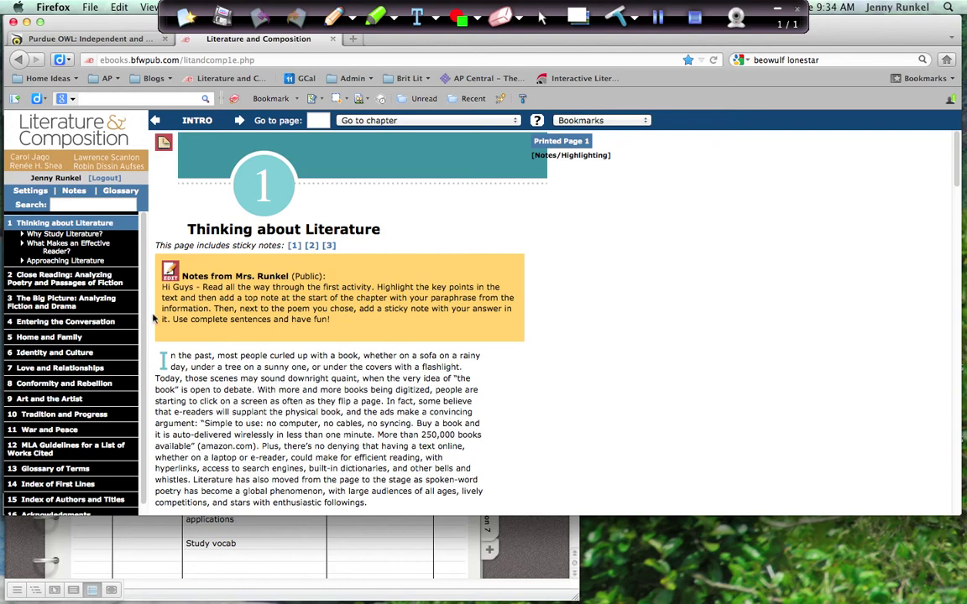
Step: Start a blank top note on the chapter 1 introduction and delete it
left_click(571, 158)
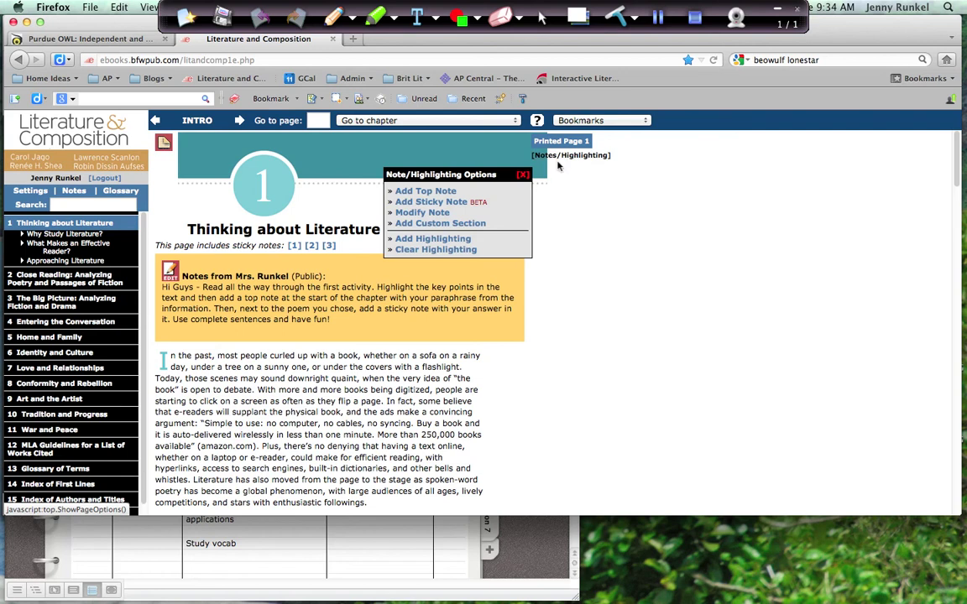
left_click(443, 203)
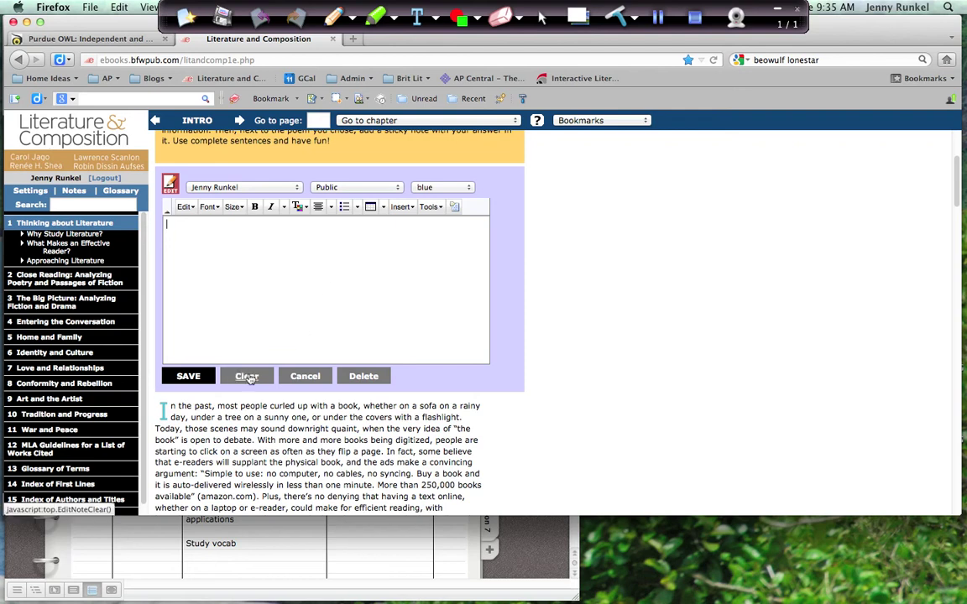
left_click(363, 377)
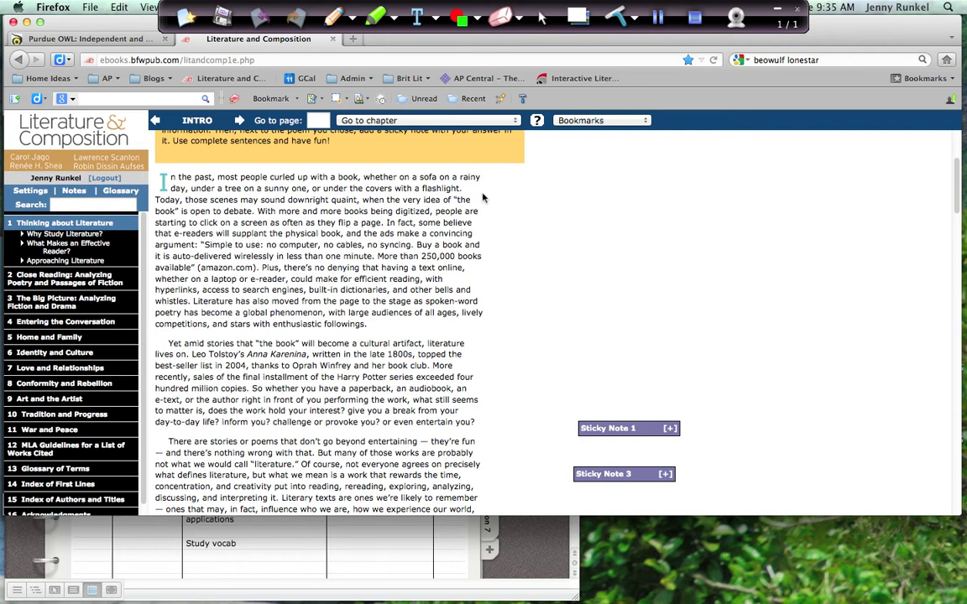
Step: Place a blank sticky note beside the chapter 1 introduction text and collapse it
left_click_drag(476, 233, 470, 288)
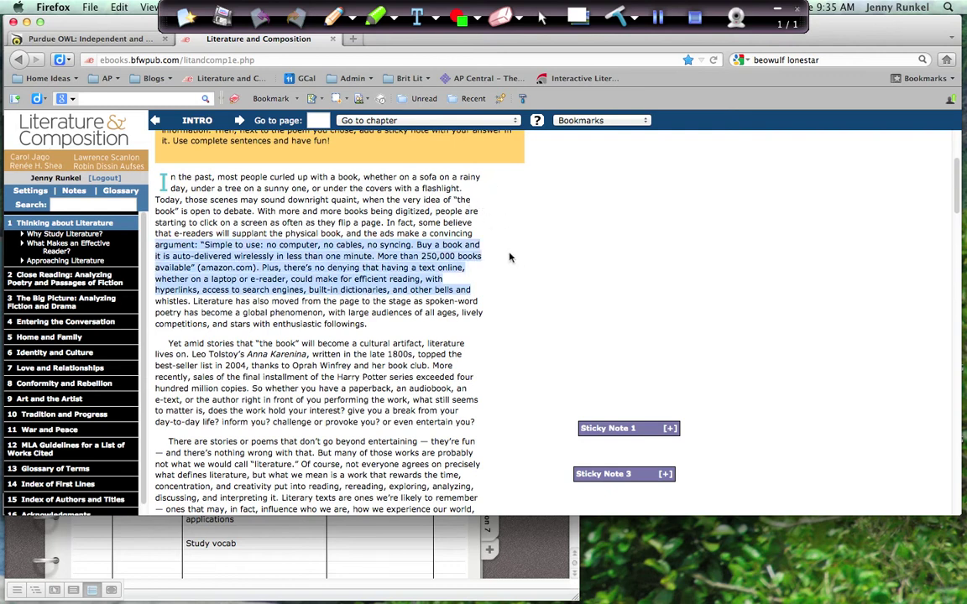
scroll(502, 182, "down", 1)
scroll(383, 251, "up", 4)
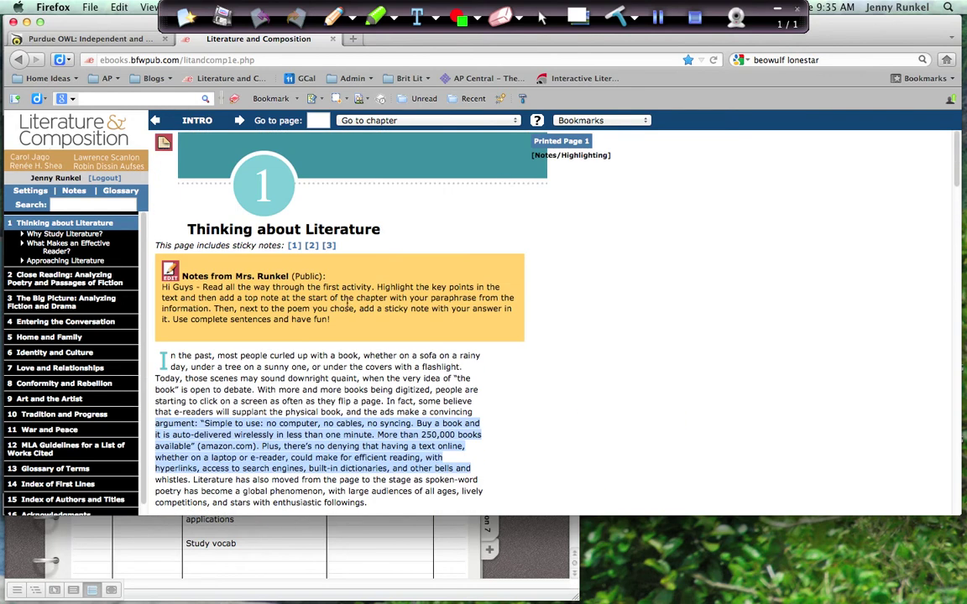
left_click(571, 156)
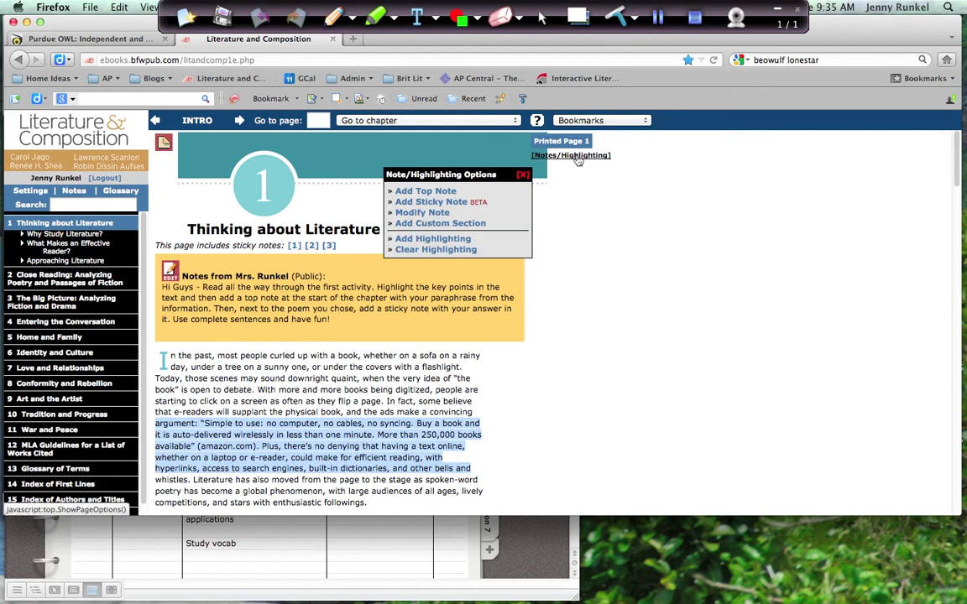
left_click(428, 203)
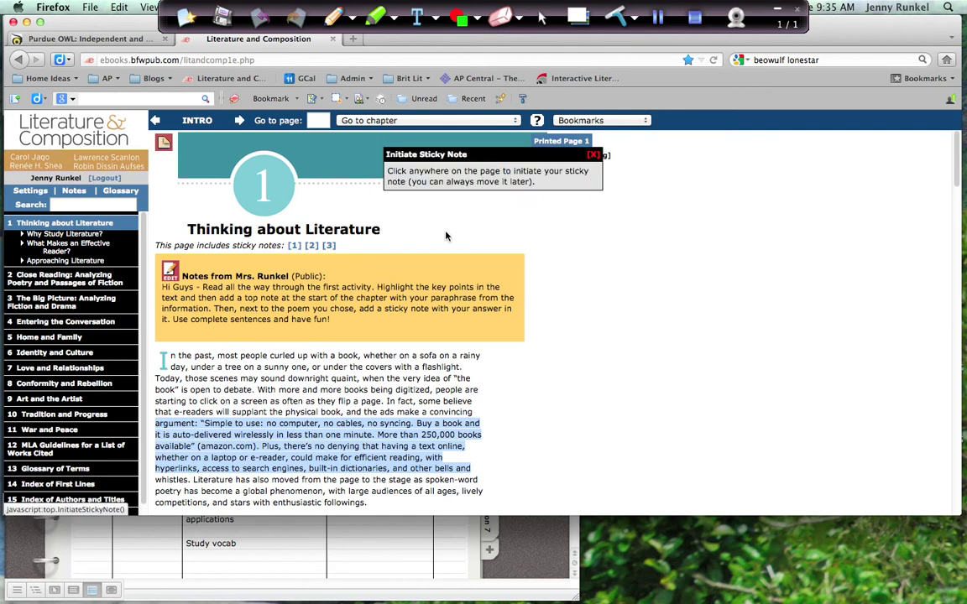
scroll(546, 360, "down", 5)
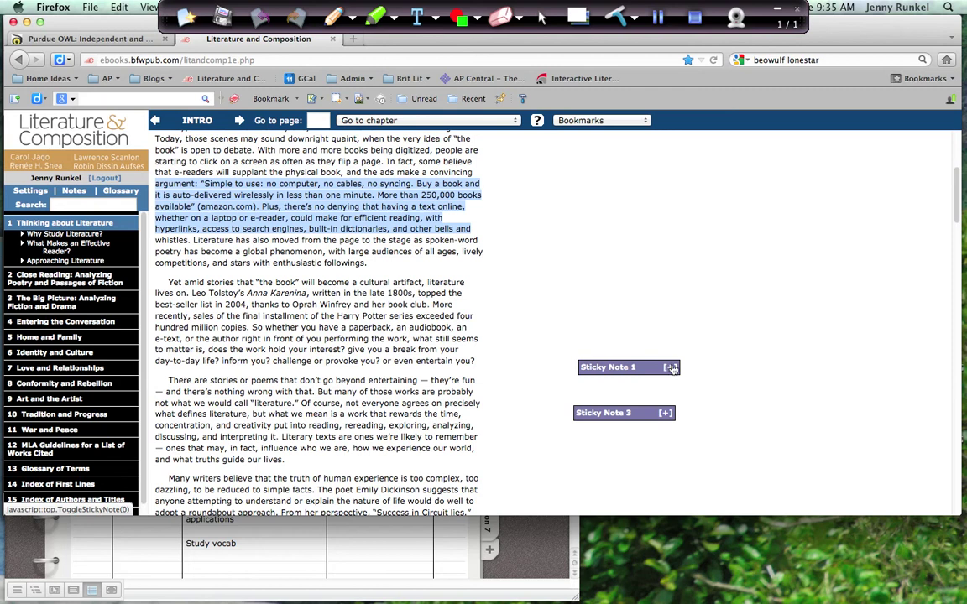
left_click(673, 368)
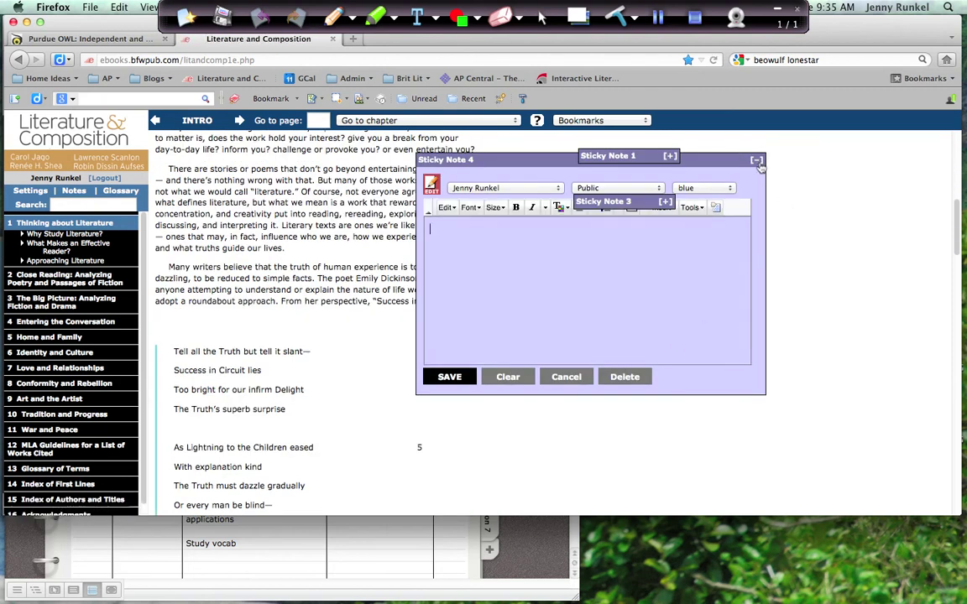
left_click(756, 160)
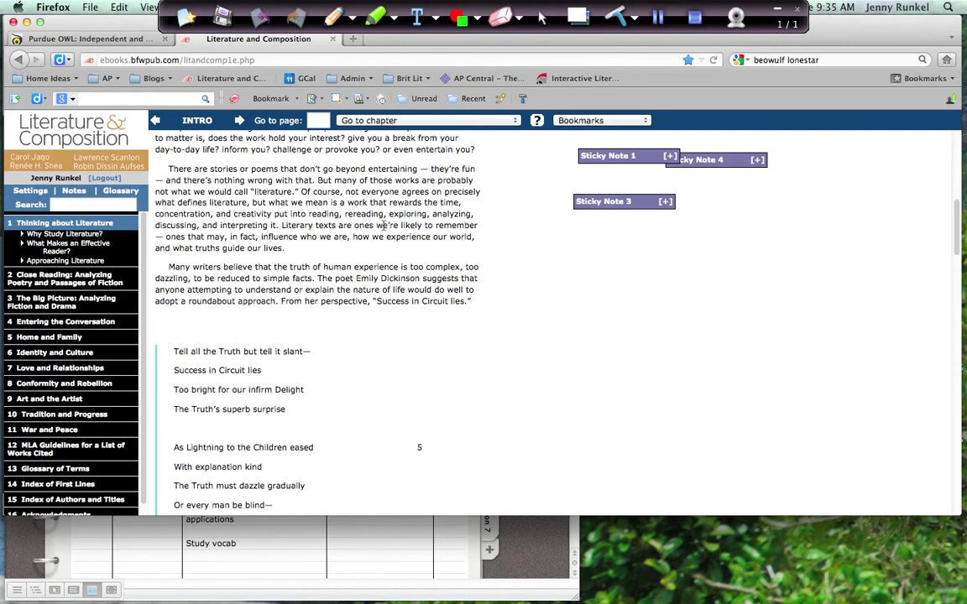
Step: Highlight the opening phrases of chapter 1 from "In the past" through "under a tree on a sunny one" using Add Highlighting
scroll(379, 228, "up", 15)
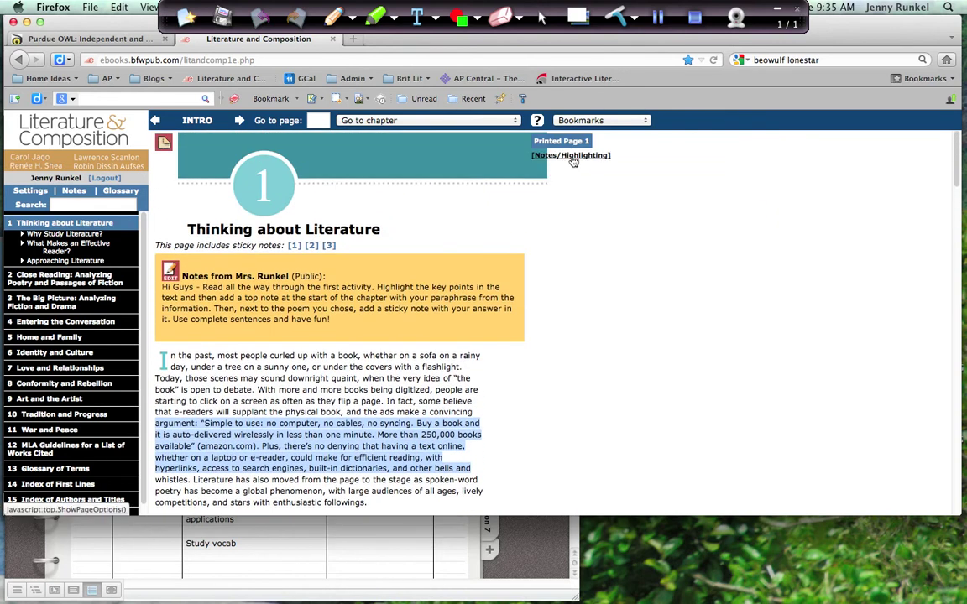
left_click(572, 159)
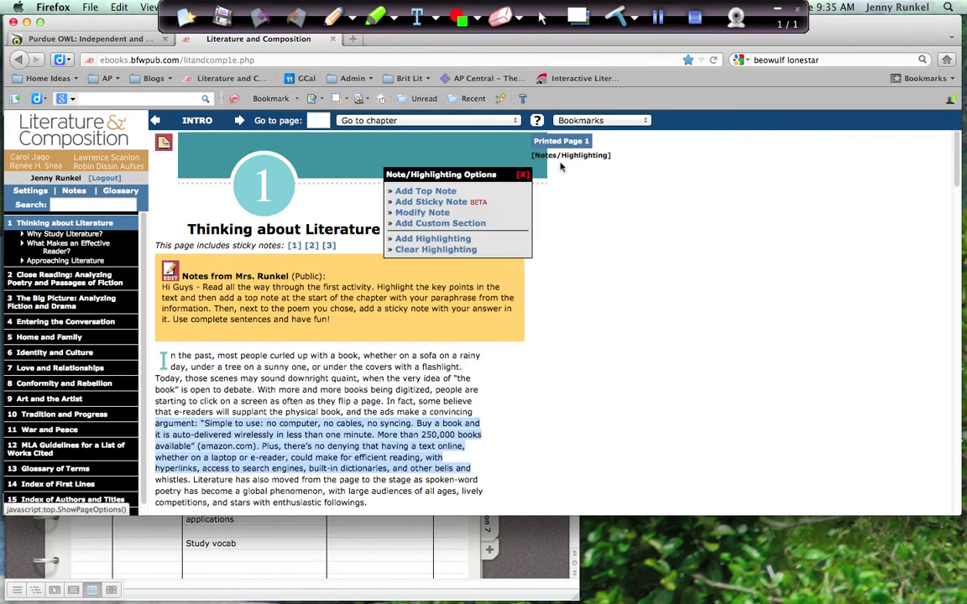
left_click(432, 239)
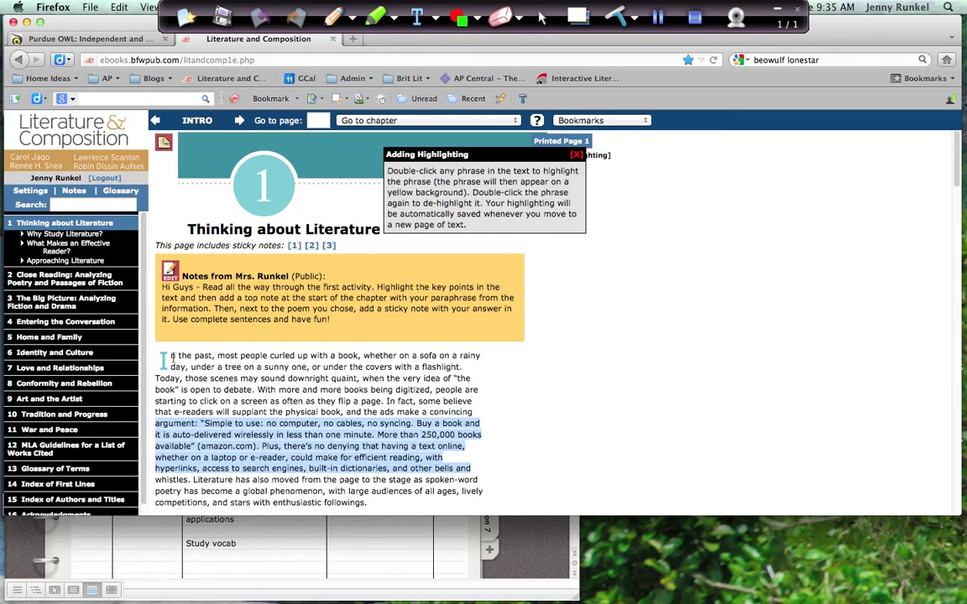
double_click(163, 359)
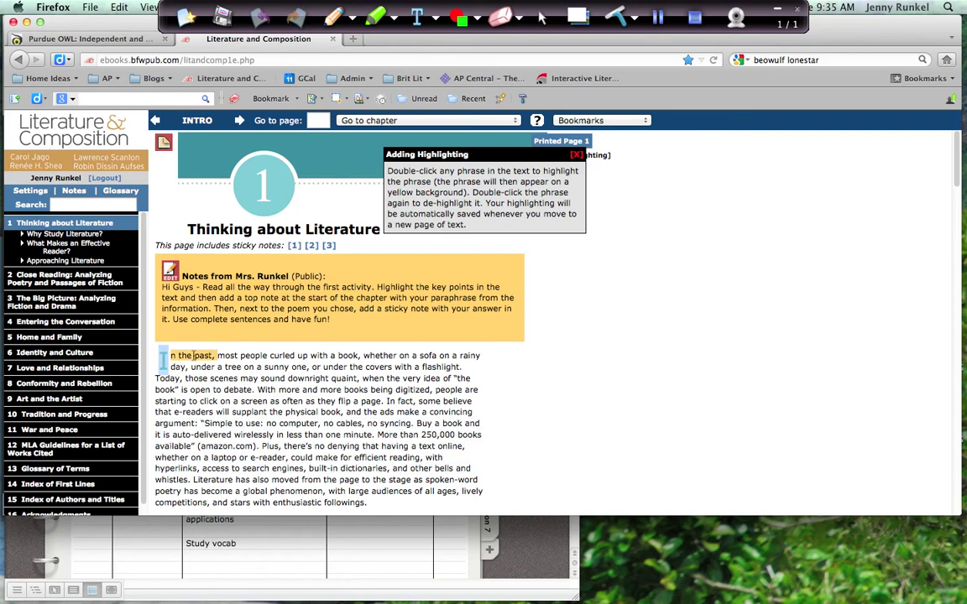
double_click(223, 355)
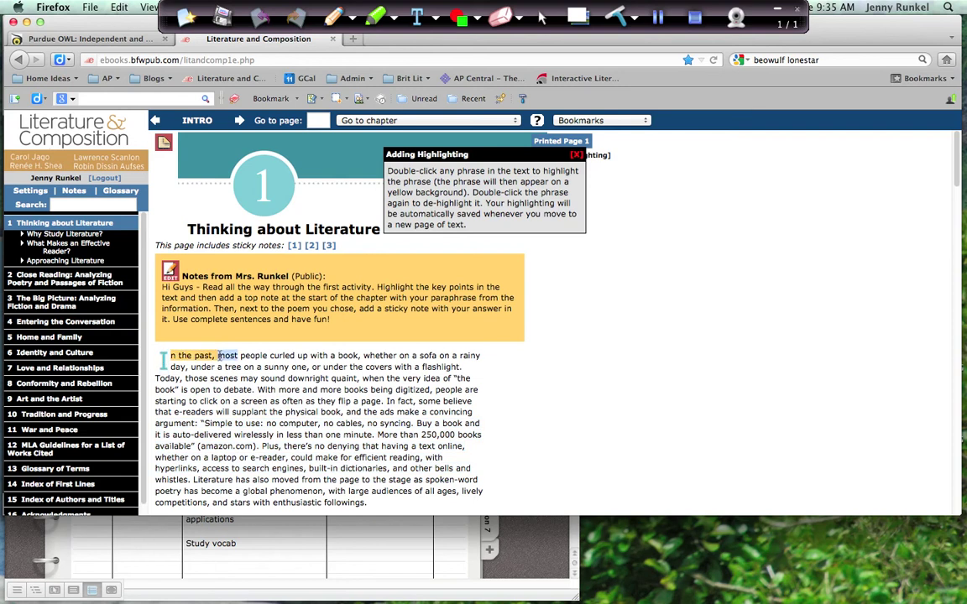
double_click(367, 354)
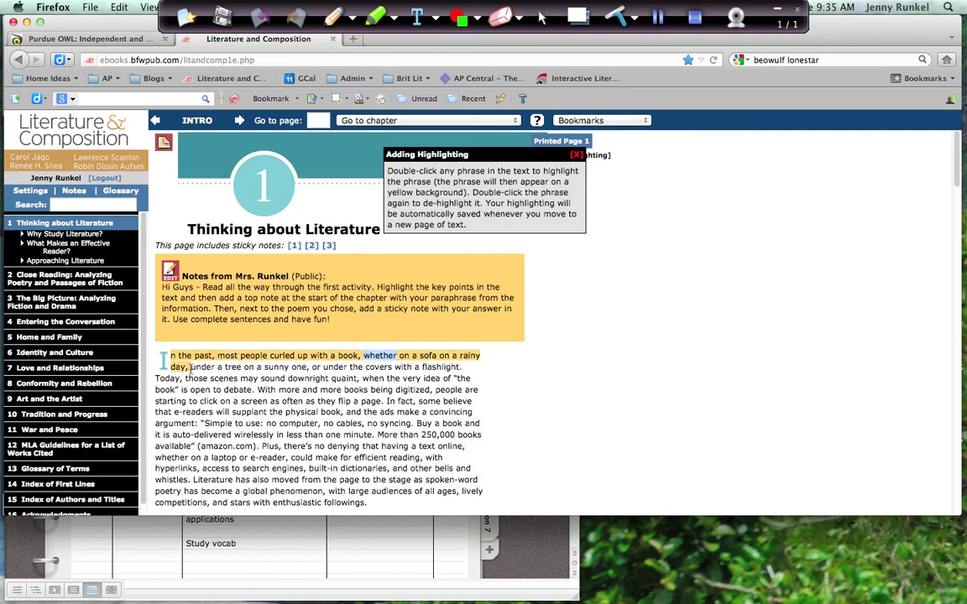
double_click(198, 368)
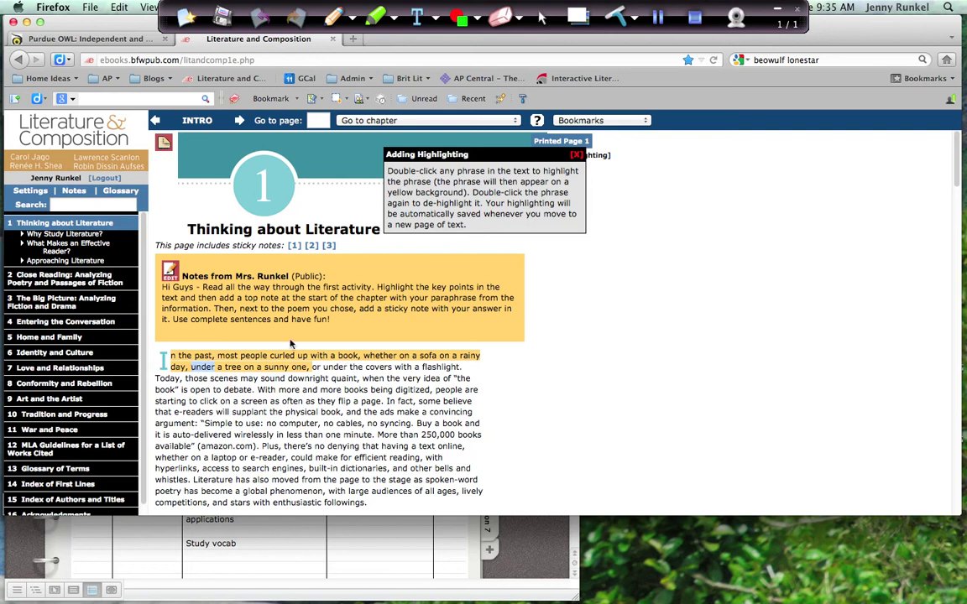
left_click(576, 155)
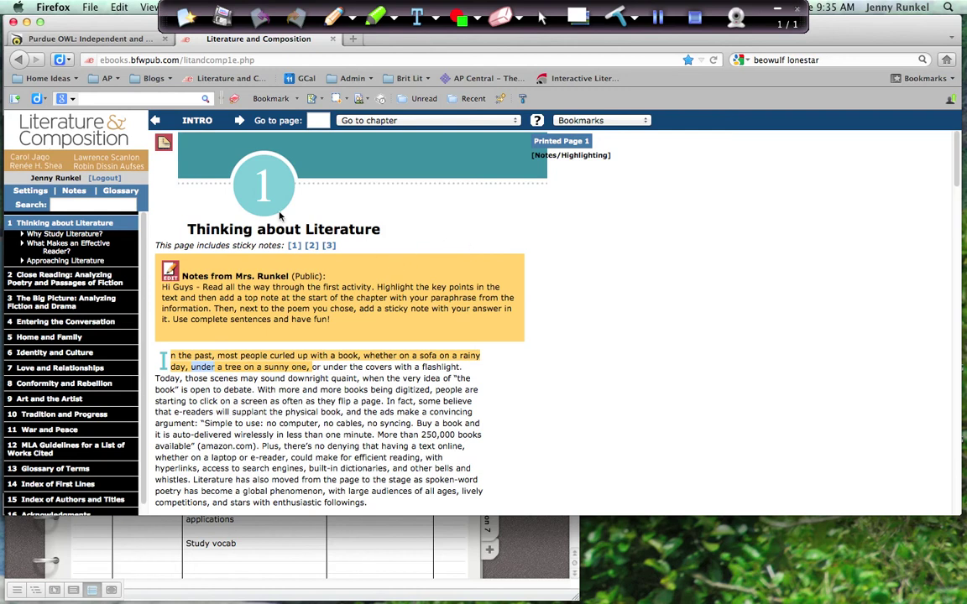
Step: Review the e-book's registration, note and preference settings, including the prompt for subscribing to another annotation set
left_click(32, 193)
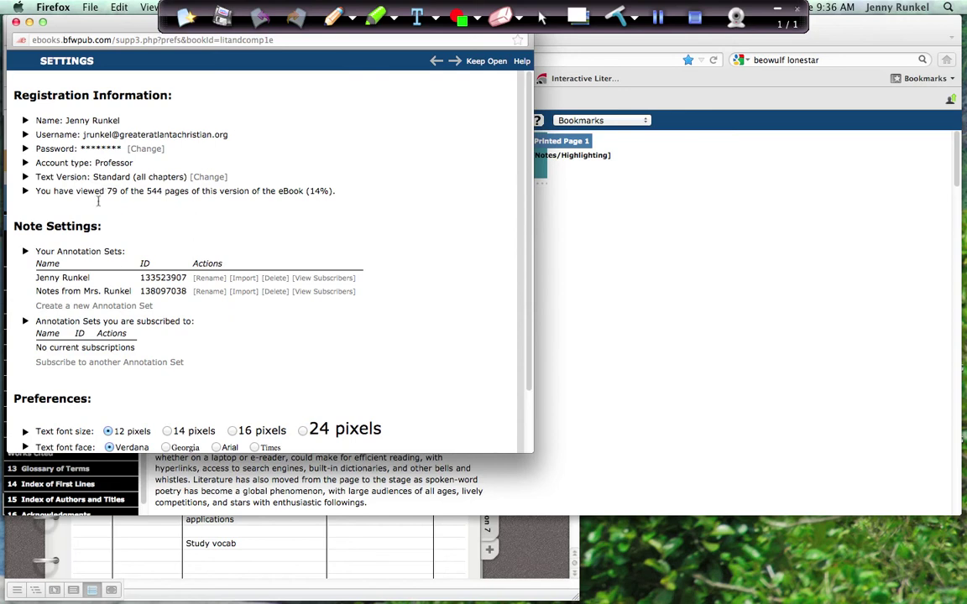
scroll(200, 333, "down", 1)
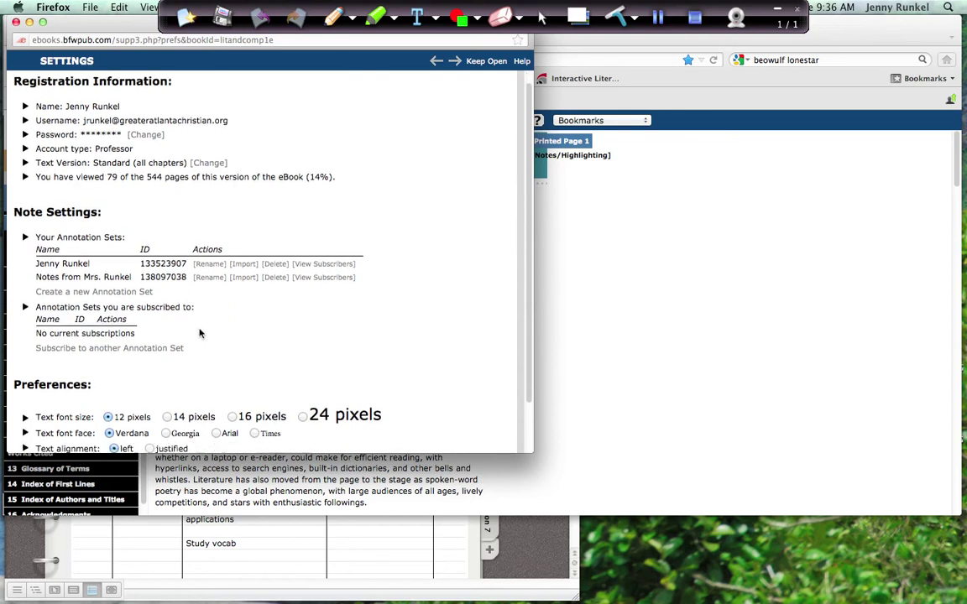
scroll(184, 335, "down", 3)
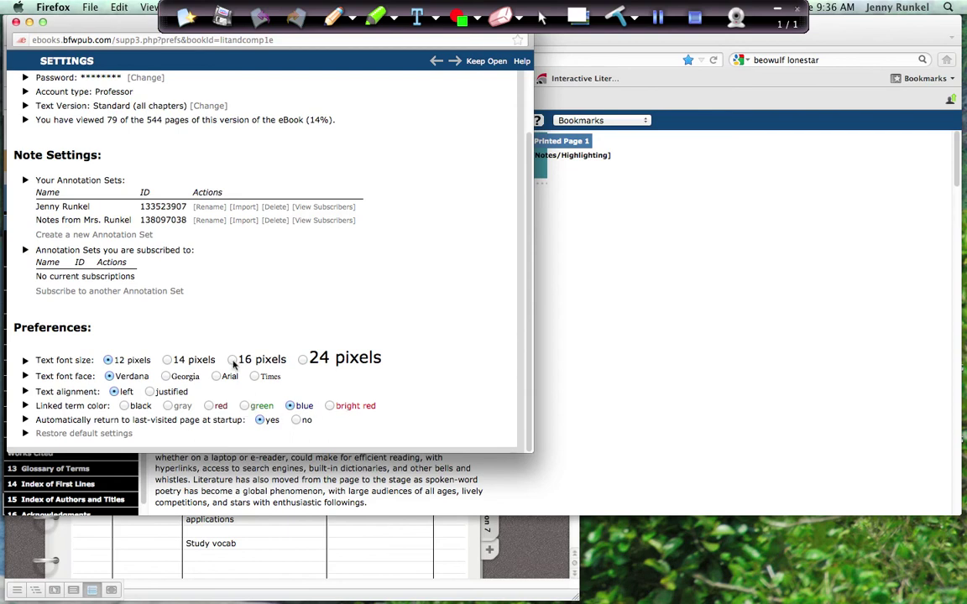
scroll(233, 334, "up", 4)
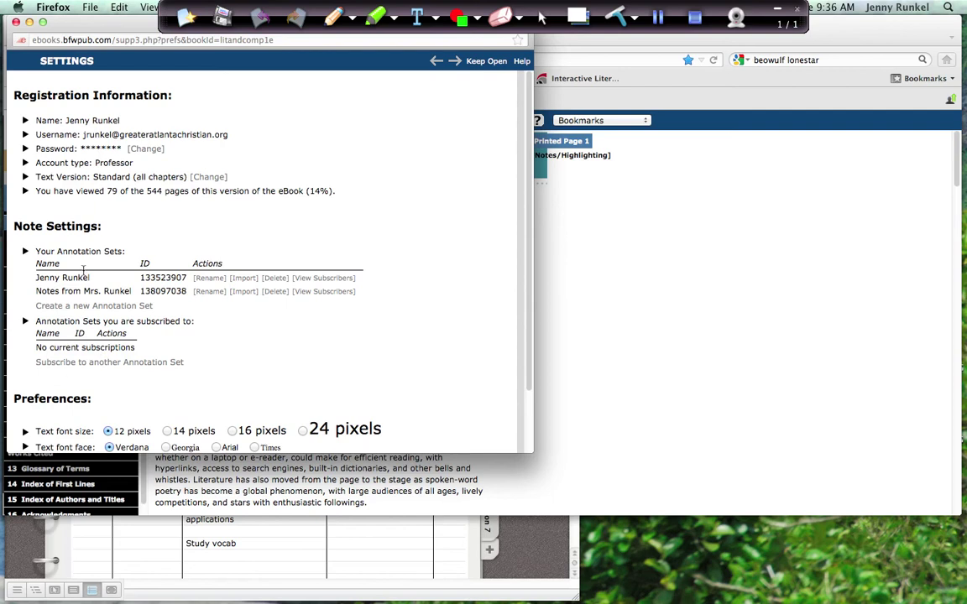
left_click(66, 364)
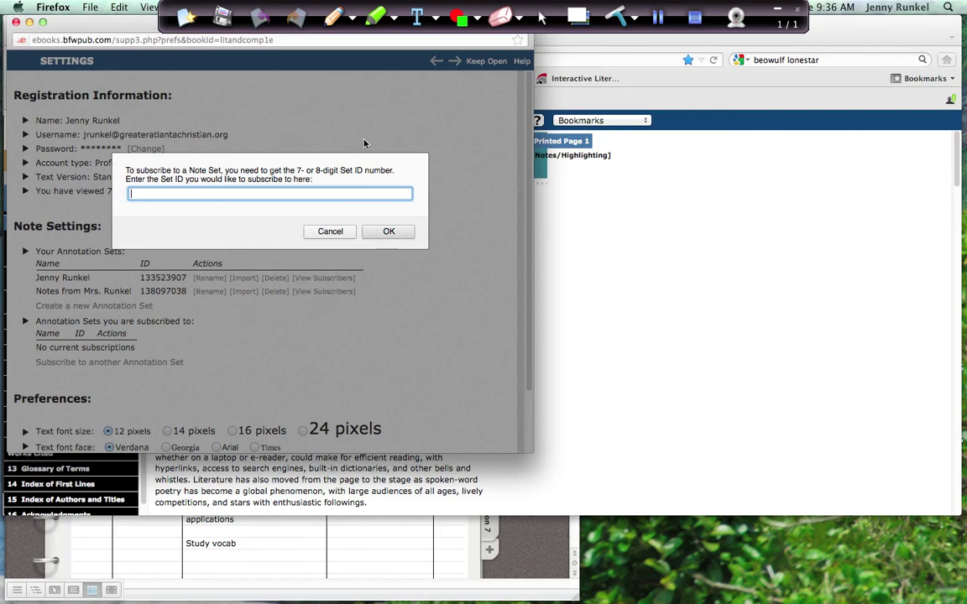
left_click(330, 232)
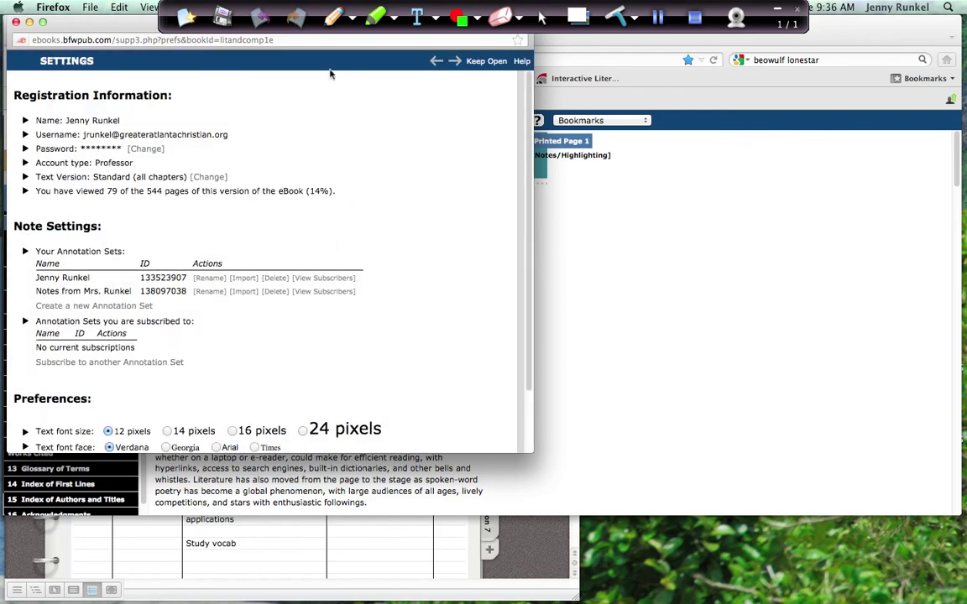
left_click(15, 22)
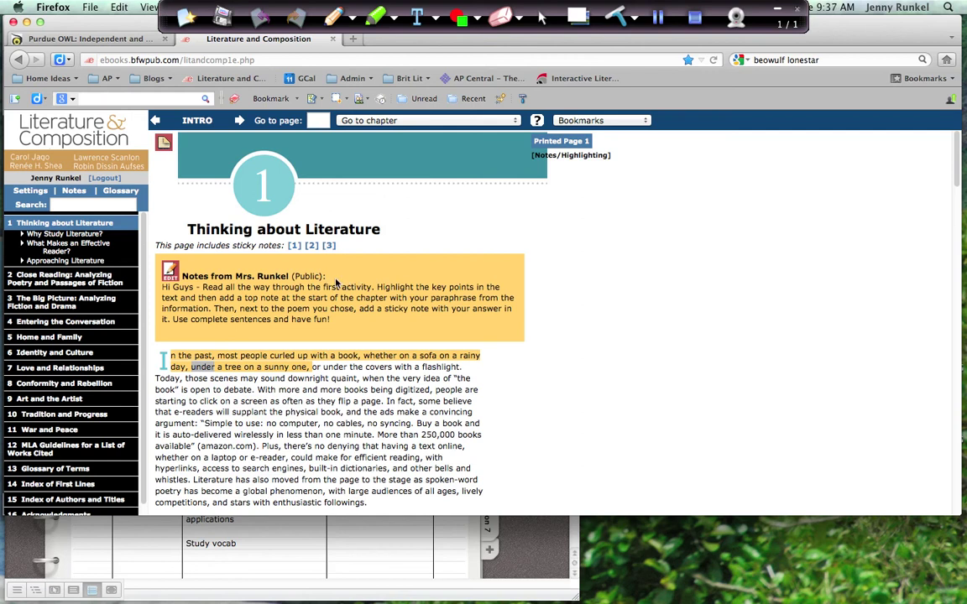
Step: Open chapter 2, "Close Reading: Analyzing Poetry and Passages of Fiction"
left_click(32, 277)
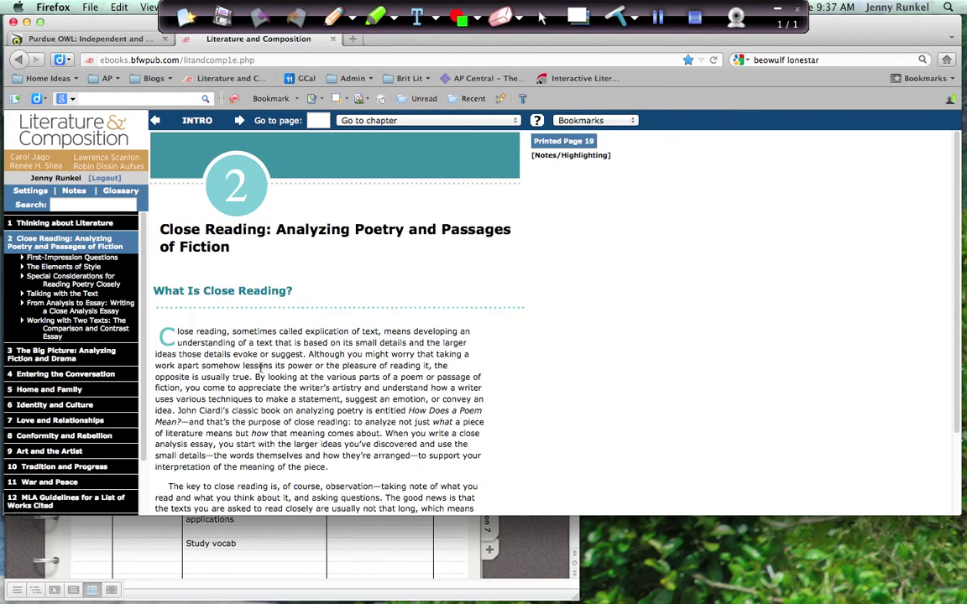
Step: Advance from the chapter 2 introduction to First-Impression Questions and look through it to the "To an Athlete Dying Young" activity
scroll(261, 366, "down", 3)
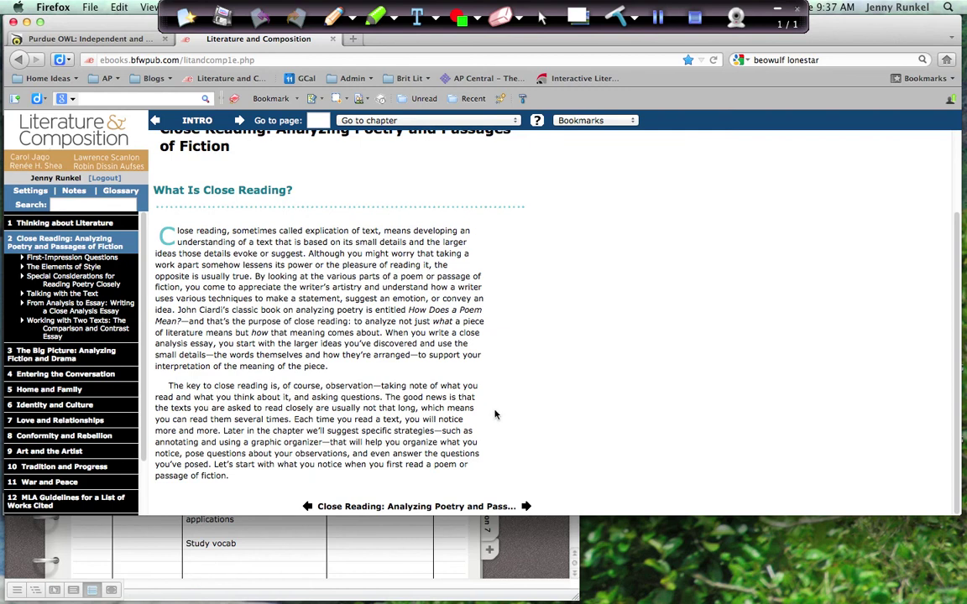
left_click(526, 506)
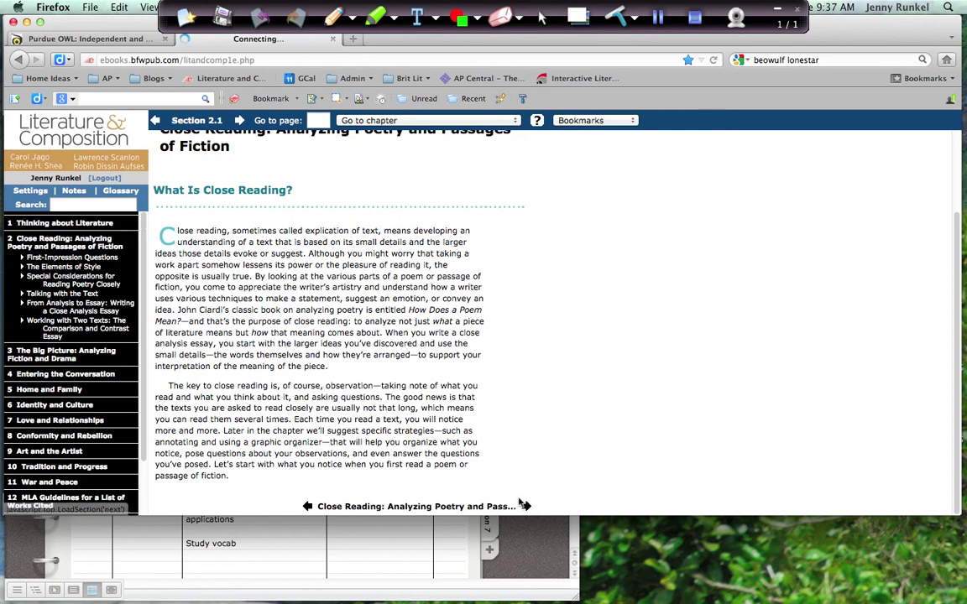
scroll(489, 449, "down", 10)
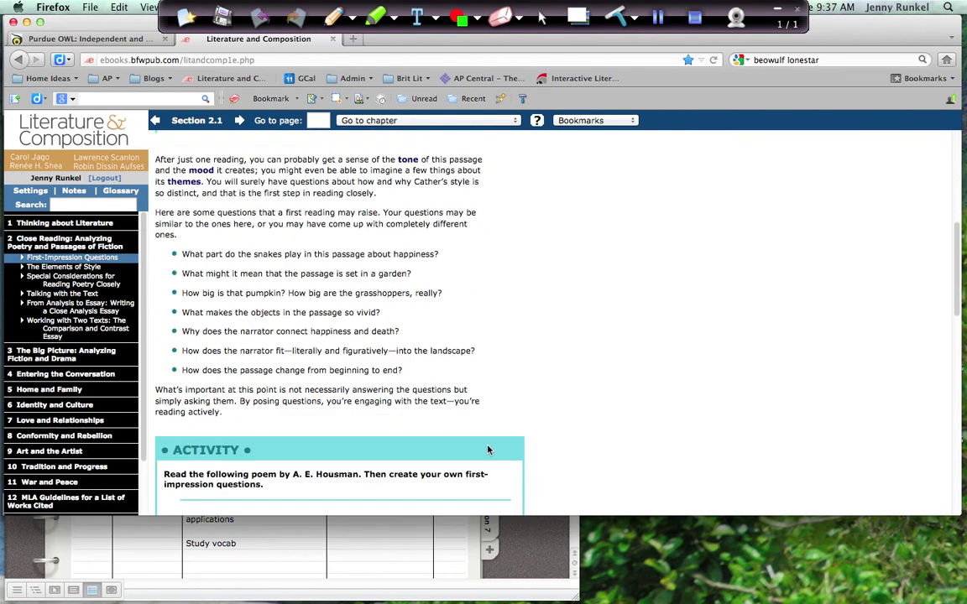
scroll(485, 448, "down", 5)
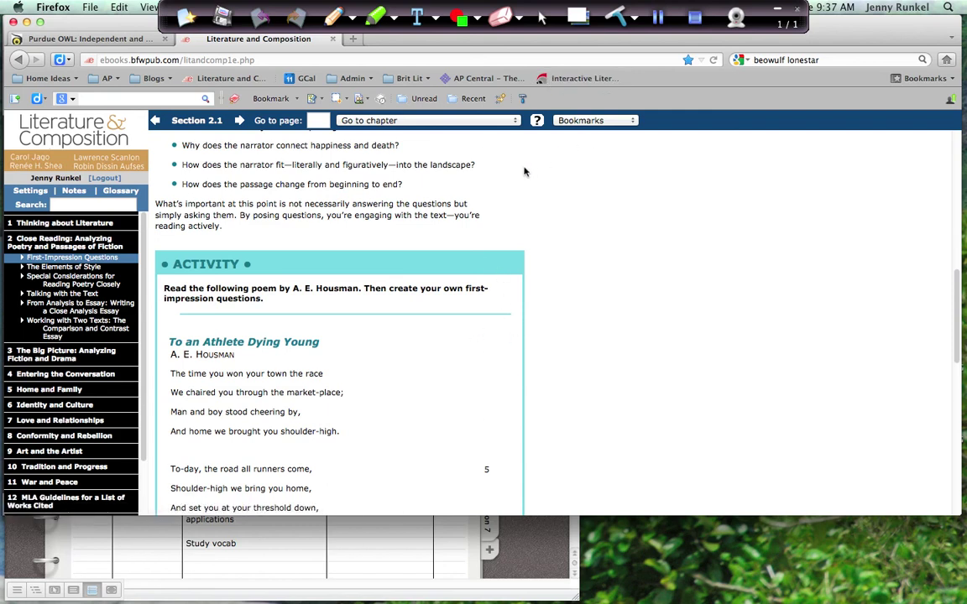
Step: Add a sticky note beside the poem "To an Athlete Dying Young" containing the text "place your answers here..."
scroll(517, 175, "up", 3)
scroll(518, 174, "up", 10)
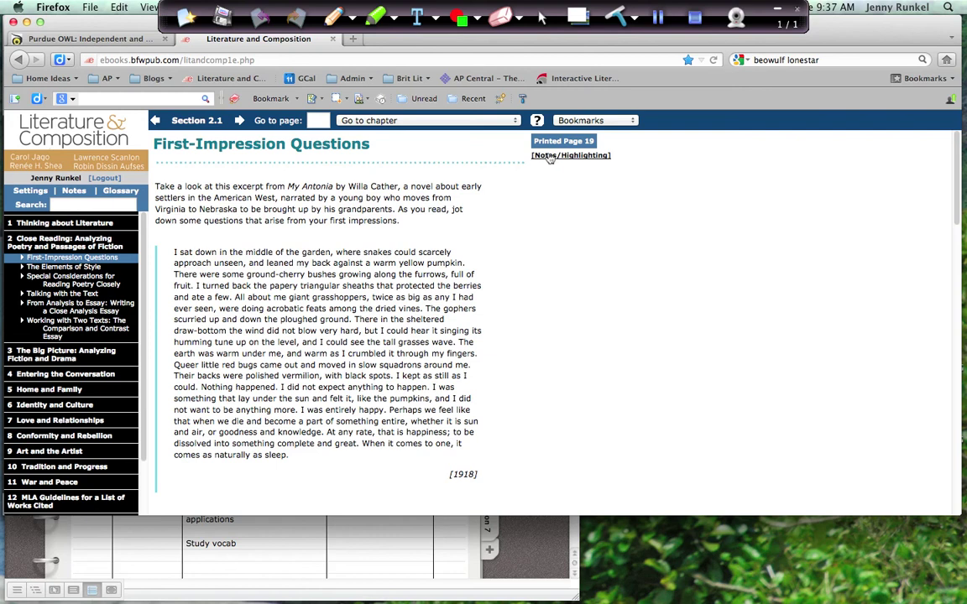
left_click(552, 159)
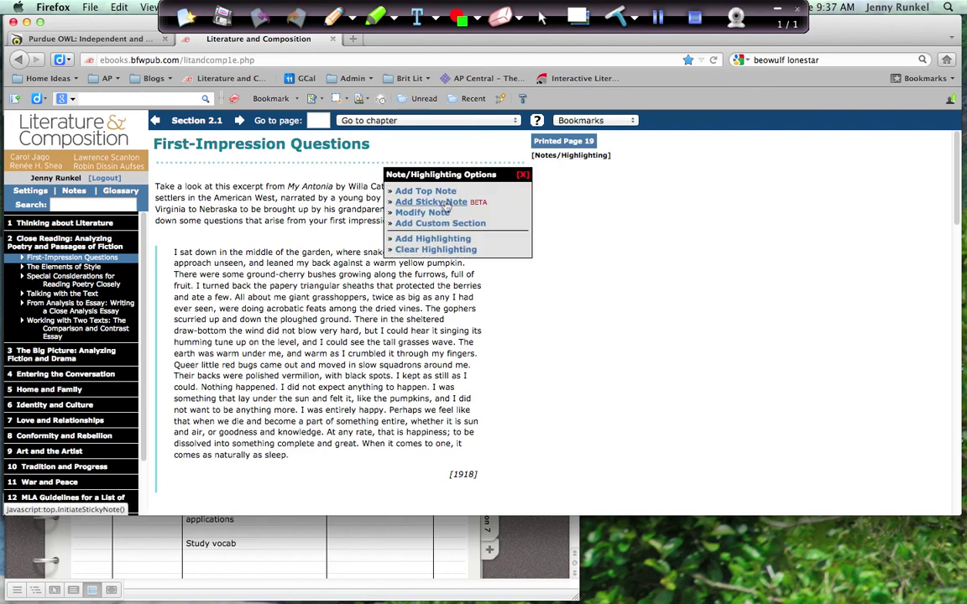
left_click(399, 184)
scroll(455, 209, "down", 15)
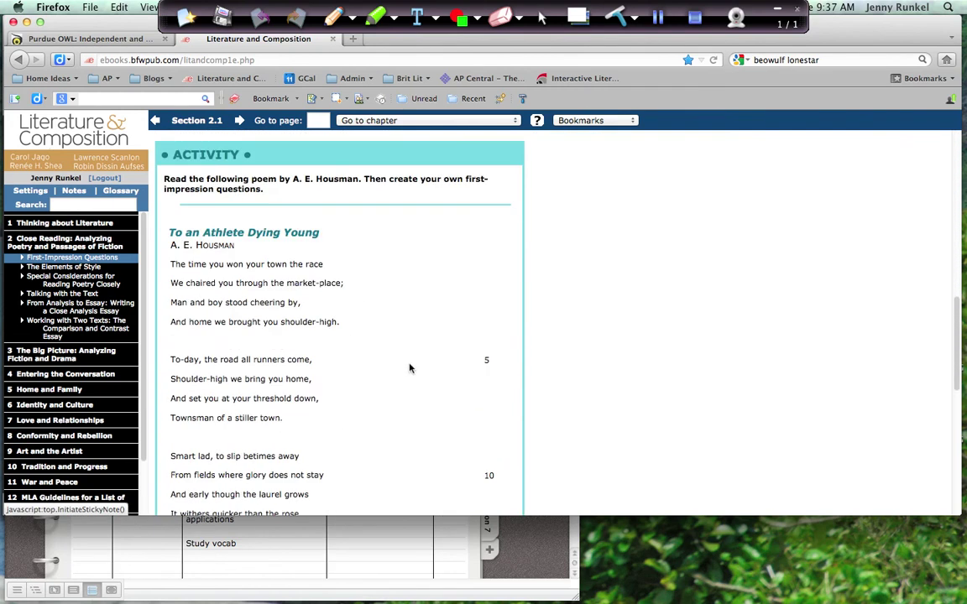
left_click(403, 203)
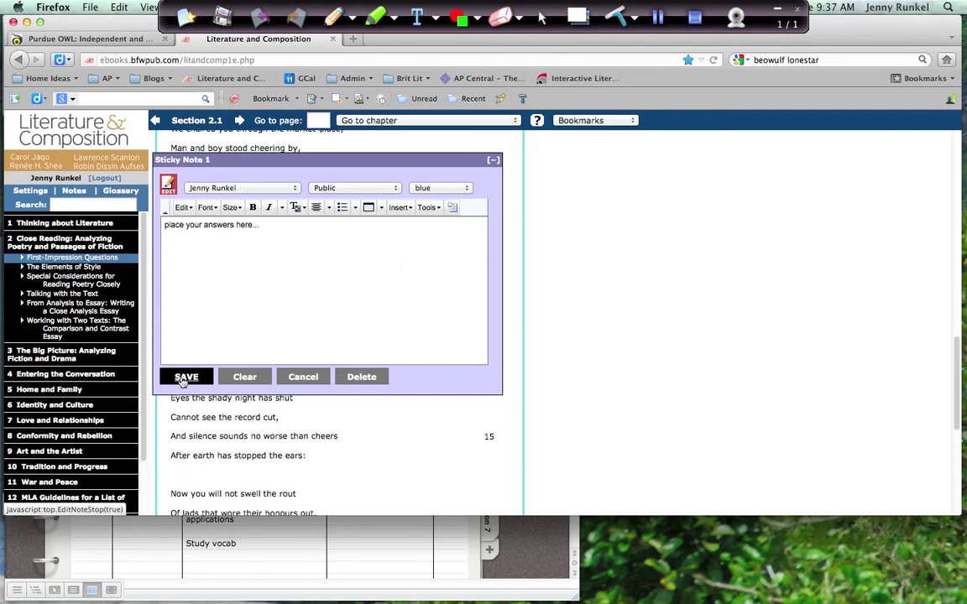
Step: Check the sticky note's type options, set its color to green, then save and collapse it
left_click(340, 187)
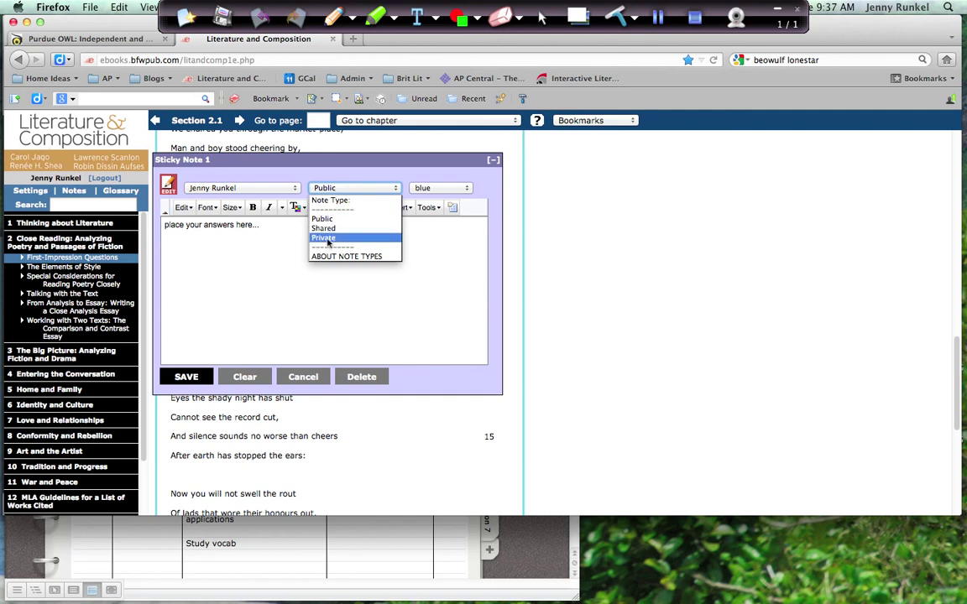
left_click(436, 188)
left_click(429, 188)
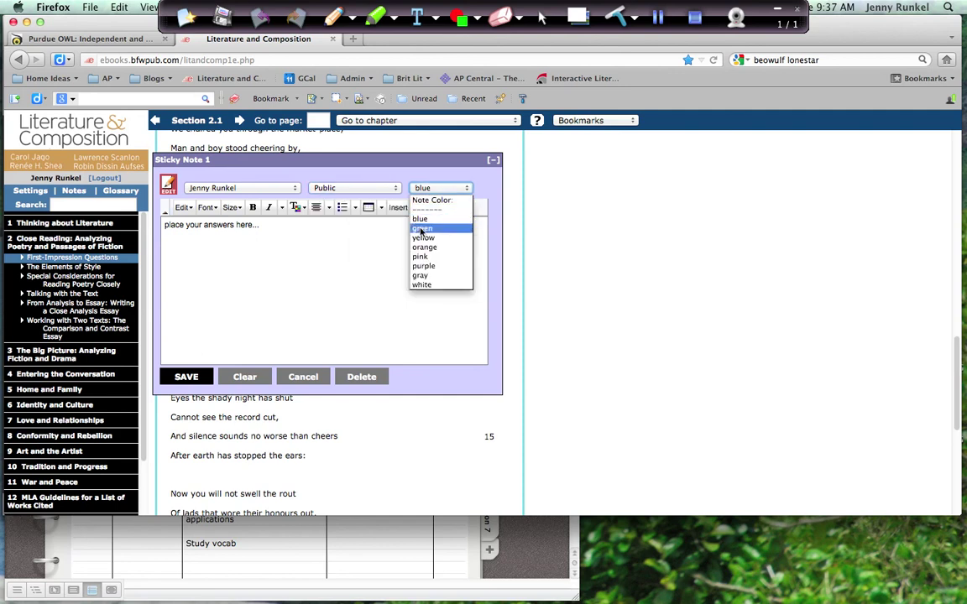
left_click(423, 228)
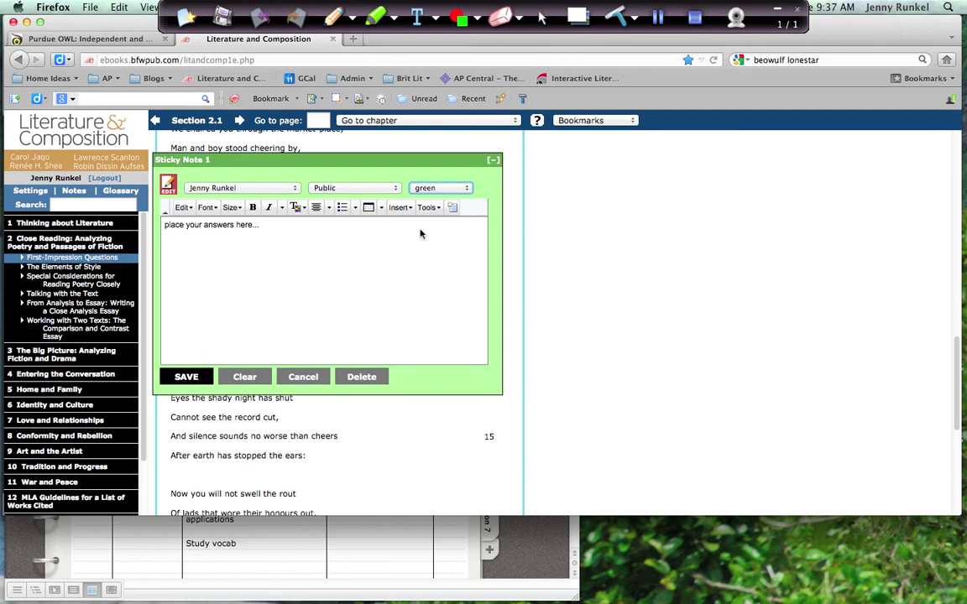
left_click(183, 379)
left_click(495, 174)
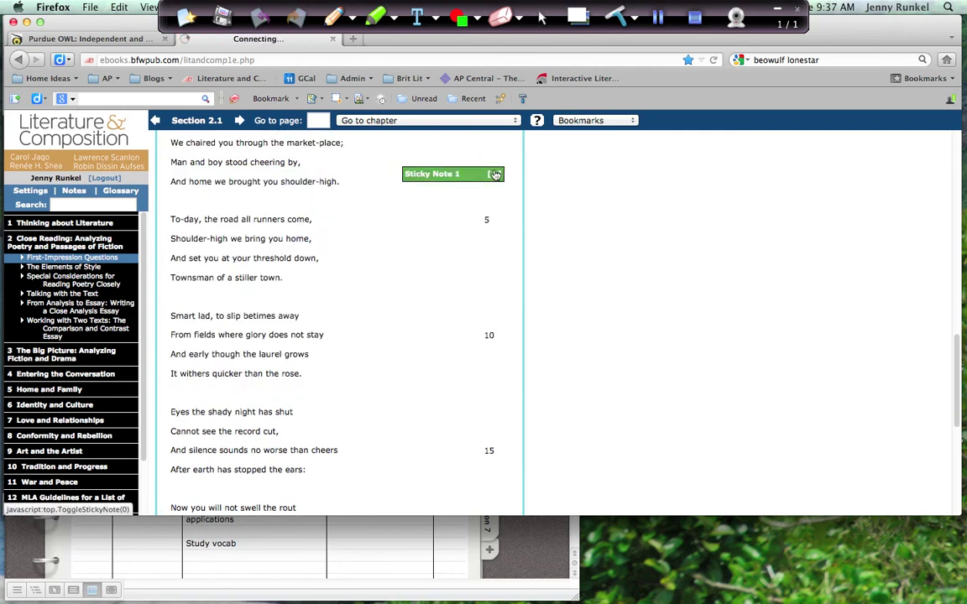
Step: Browse chapter 2 by opening The Elements of Style and Talking with the Text sections
scroll(479, 191, "down", 8)
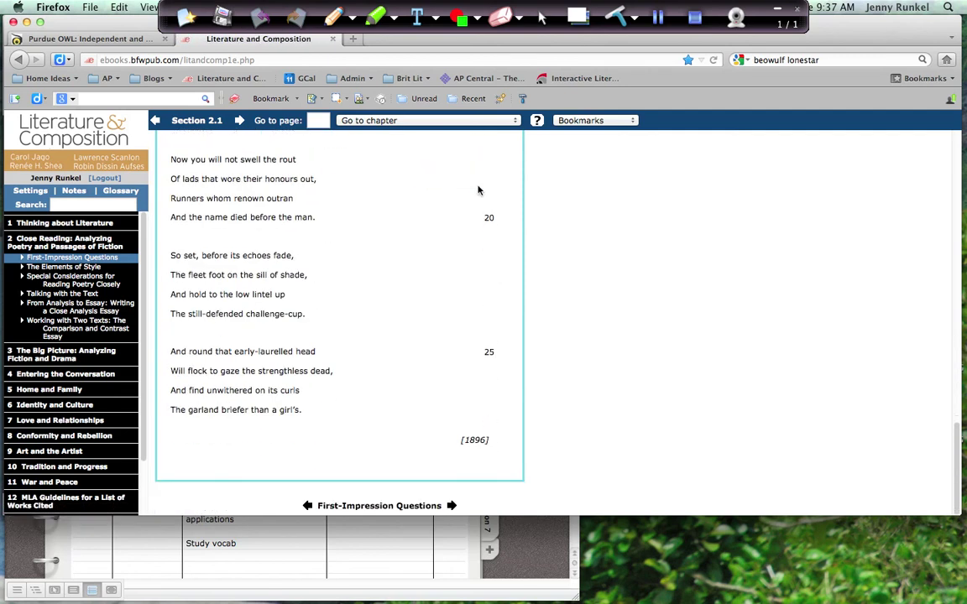
left_click(84, 267)
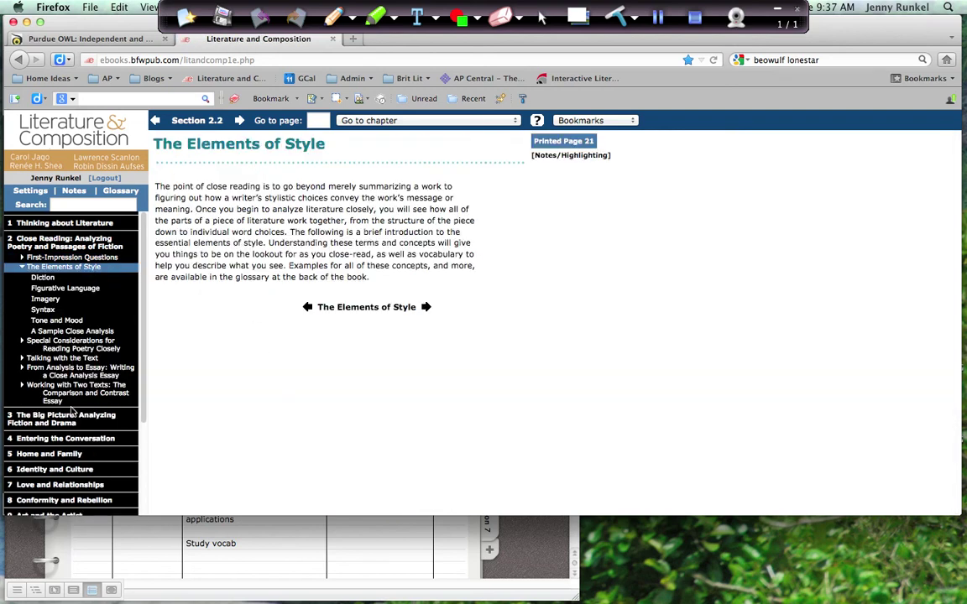
left_click(63, 358)
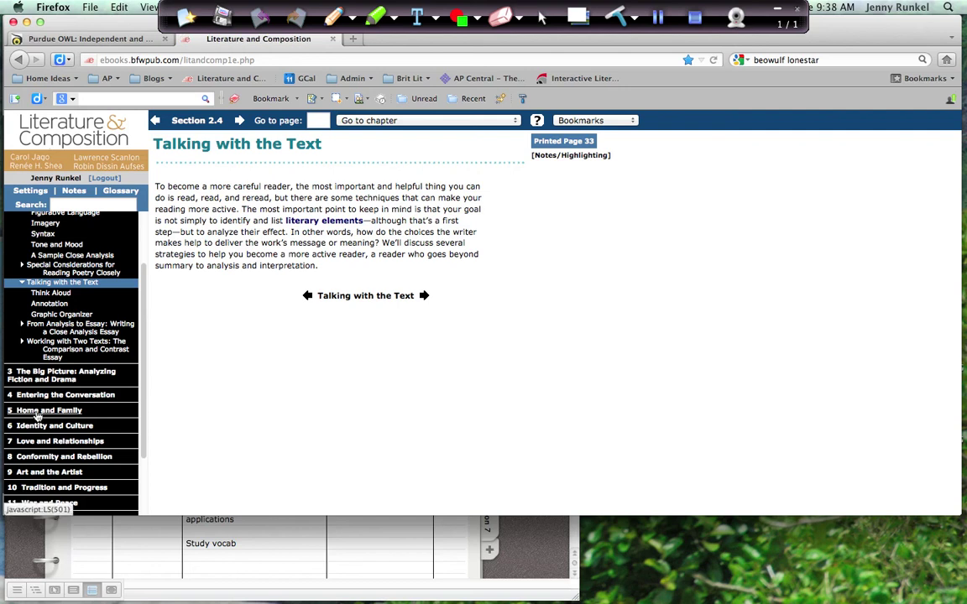
Step: Open Paired Poems in chapter 7, Love and Relationships, and examine the sonnet's notes, highlighting and Exploring the Text answer fields
left_click(37, 442)
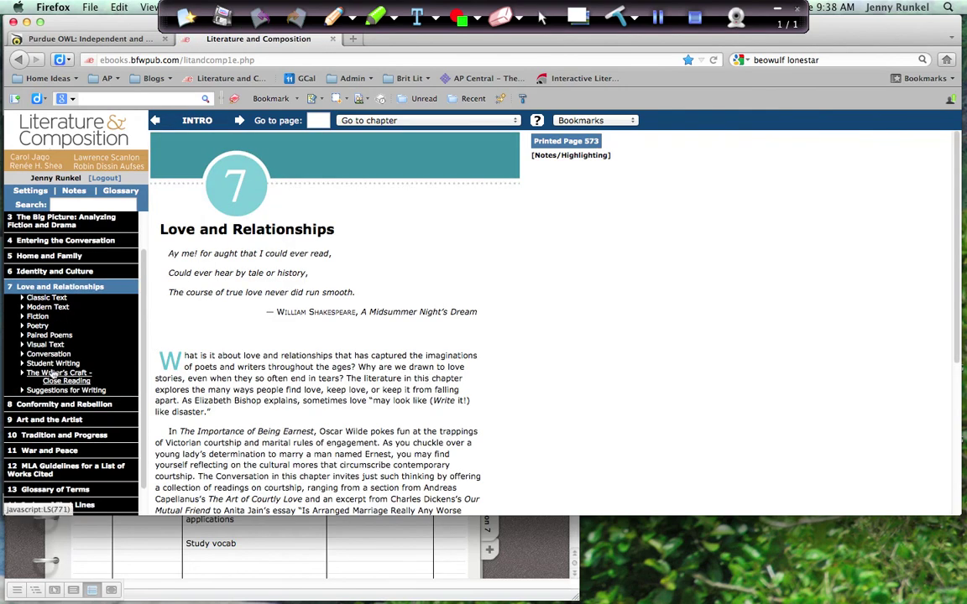
left_click(50, 335)
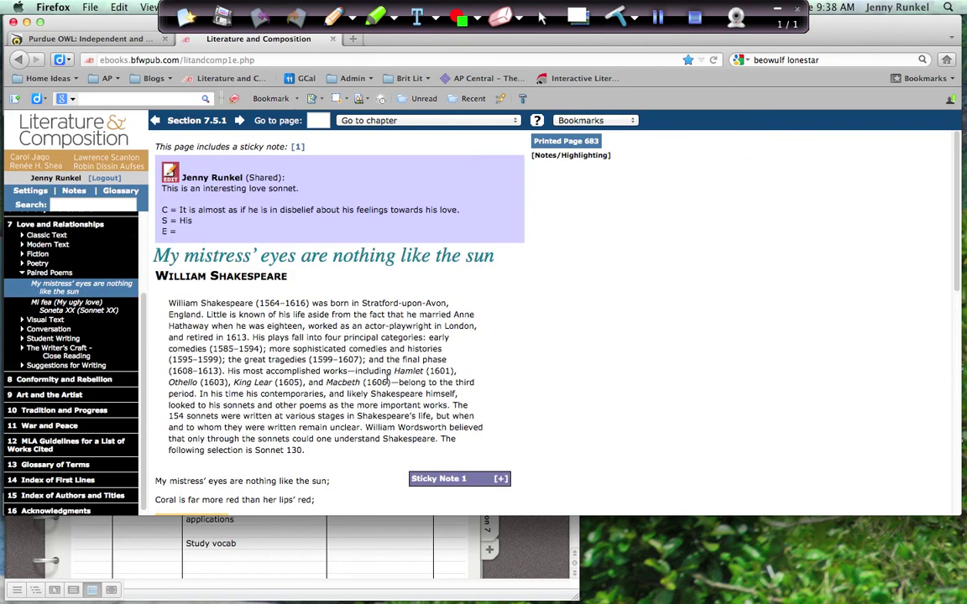
scroll(386, 380, "down", 5)
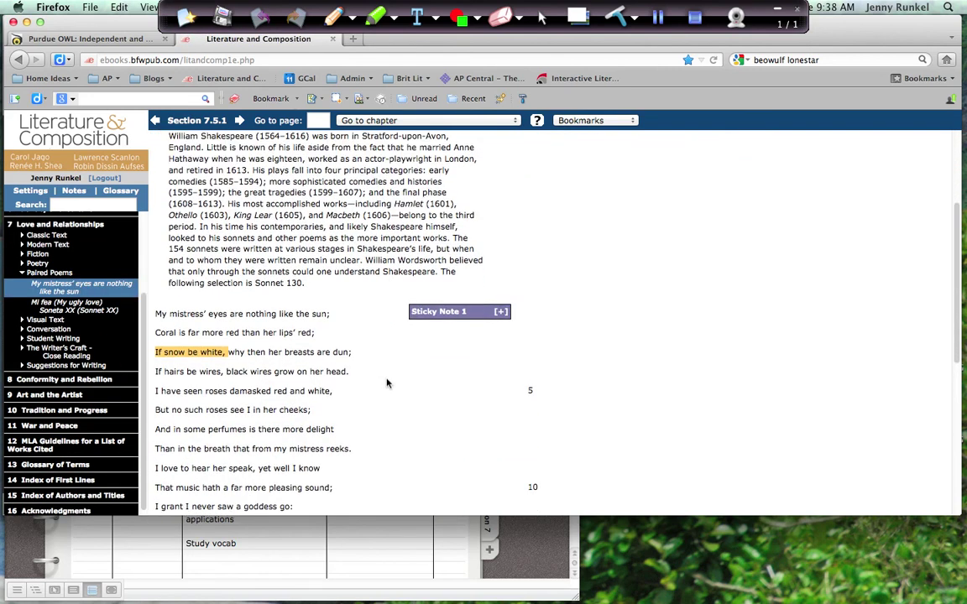
scroll(387, 383, "down", 8)
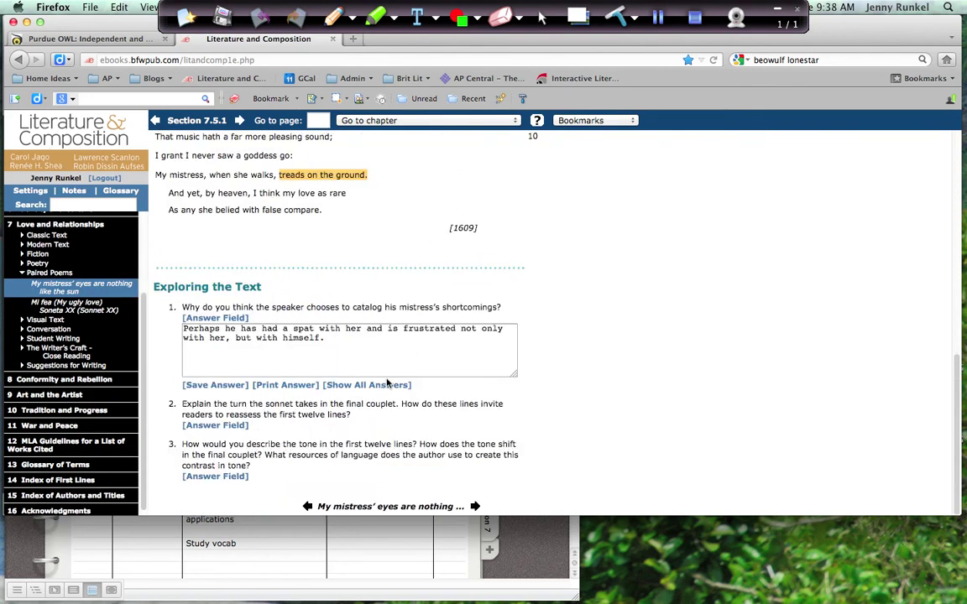
scroll(387, 384, "up", 5)
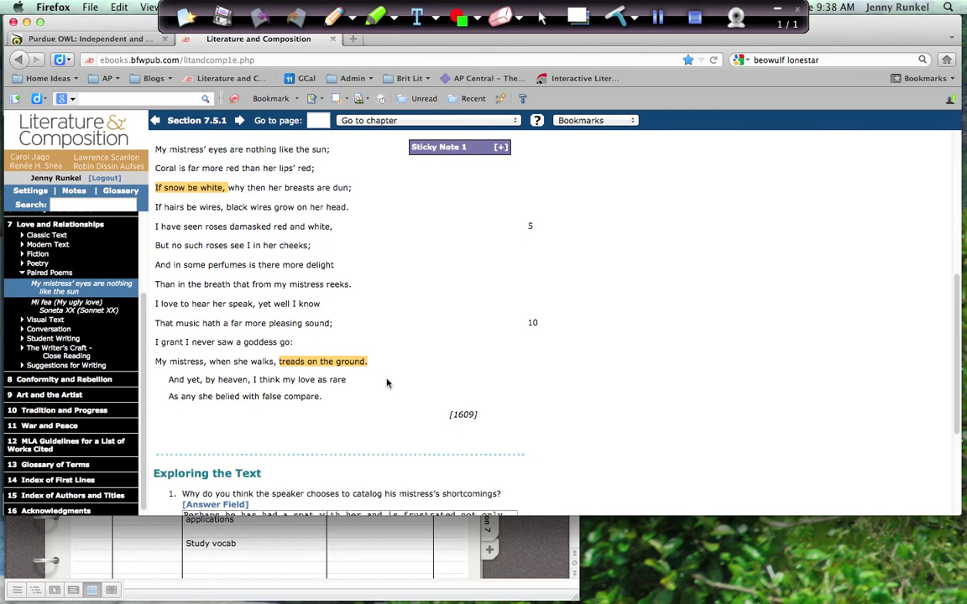
scroll(387, 383, "down", 5)
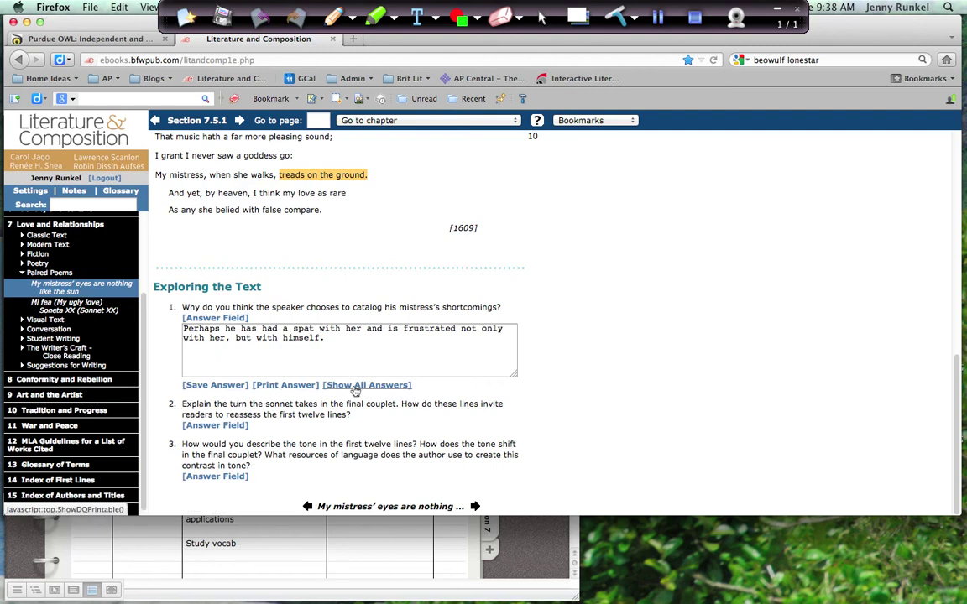
Step: Review the collected notes for chapter 7 and close the notes window
left_click(73, 191)
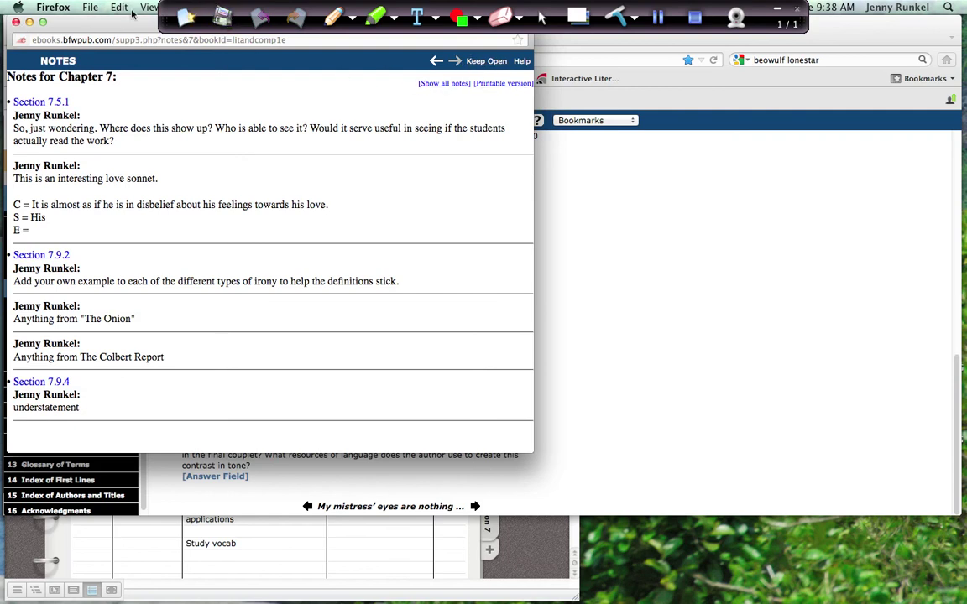
left_click(16, 23)
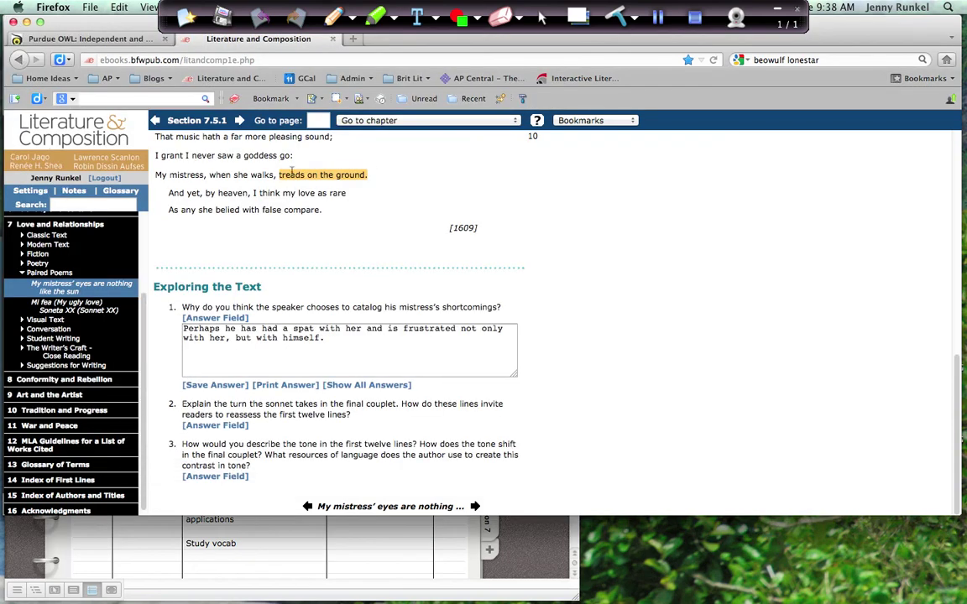